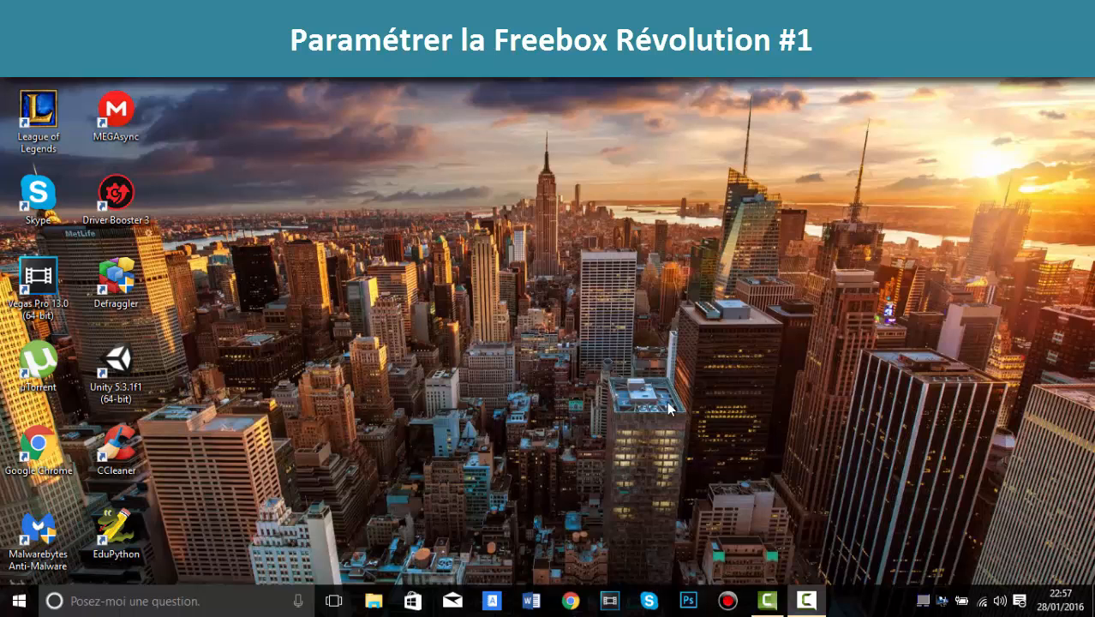
- Switch to Chrome and load the Freebox OS interface at mafreebox.freebox.fr
left_click(571, 601)
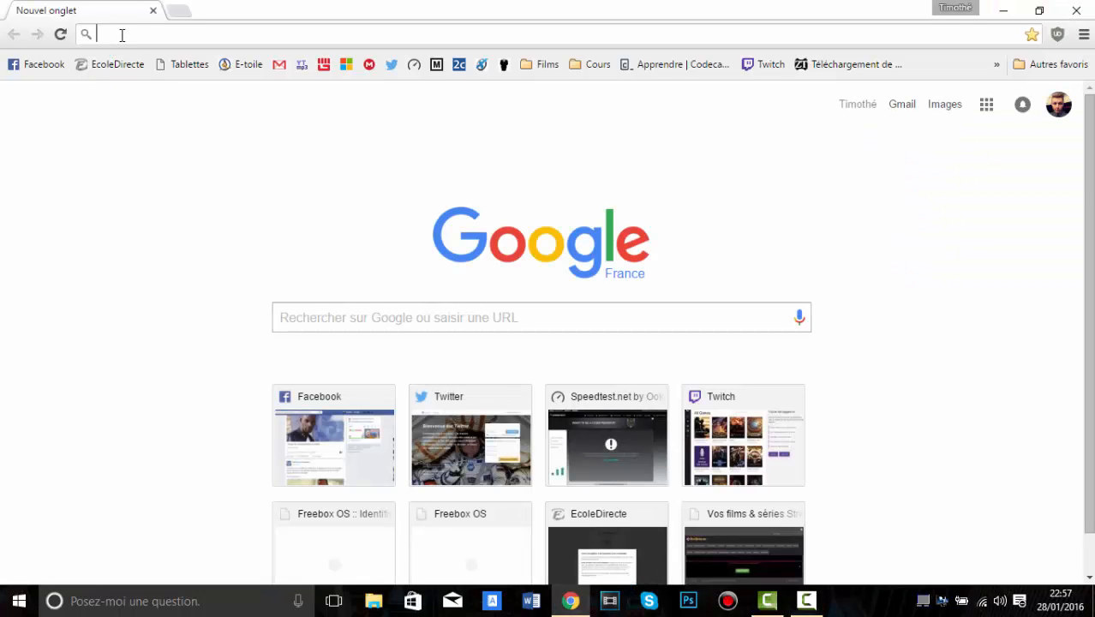
type("mafre")
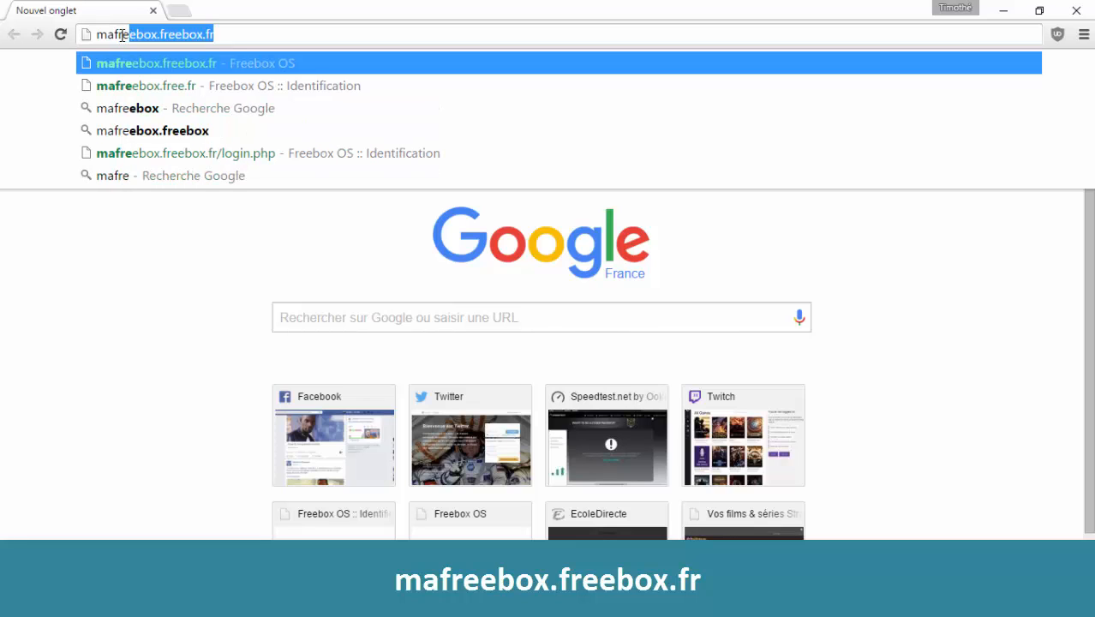
key("Return")
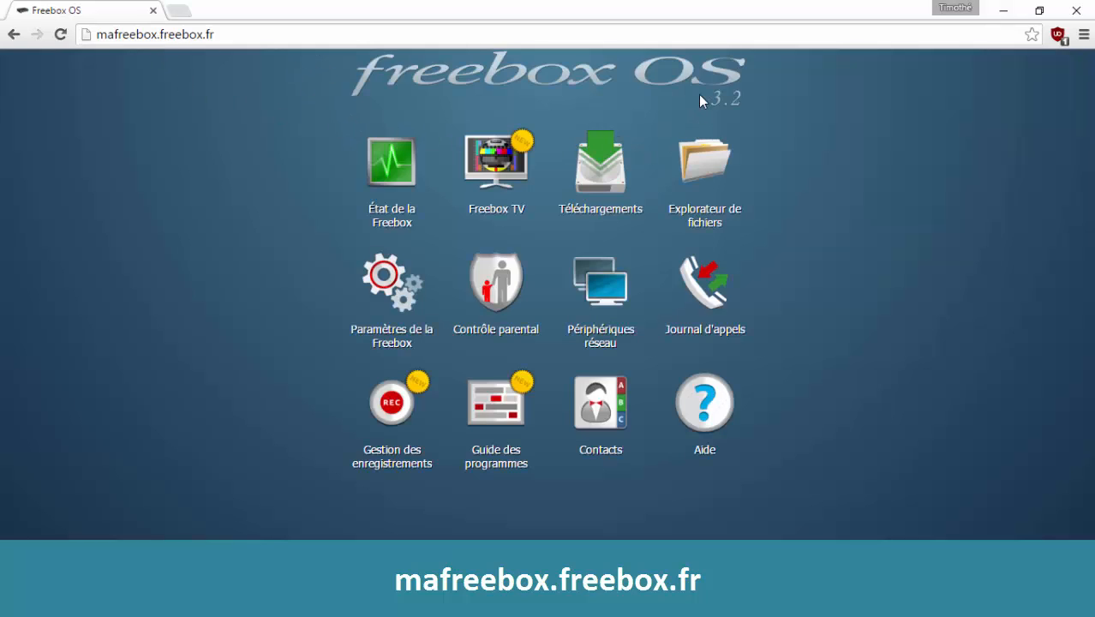
- Log out of Freebox OS and sign back in with the saved password
left_click(38, 553)
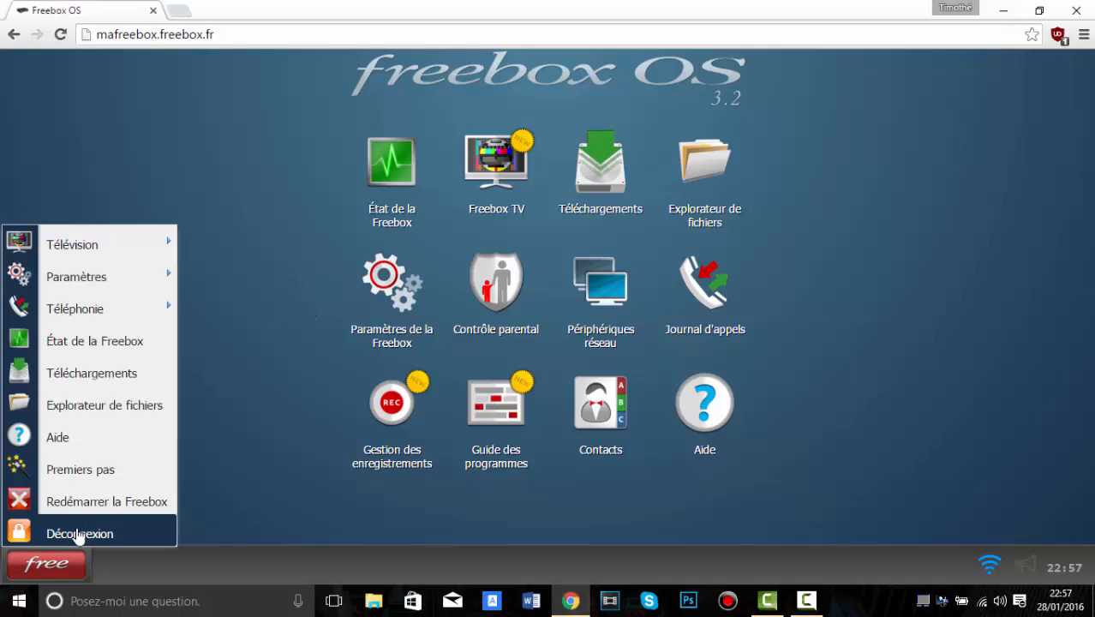
left_click(83, 530)
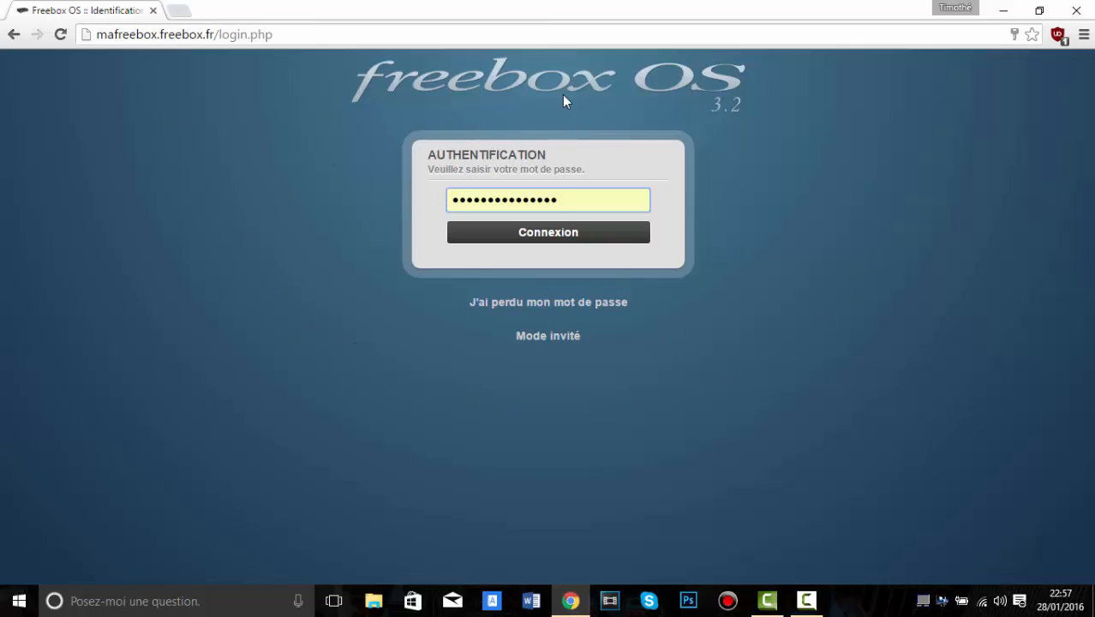
left_click(541, 239)
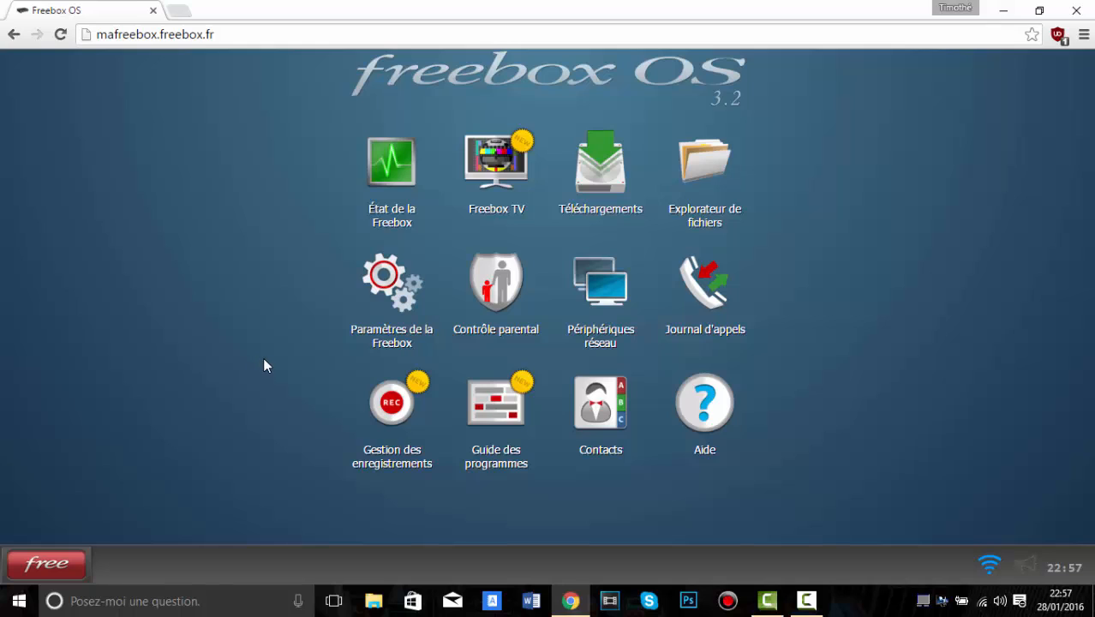
- Open the Freebox settings, compare the simplified and advanced modes, and look through the advanced mode categories
left_click(383, 287)
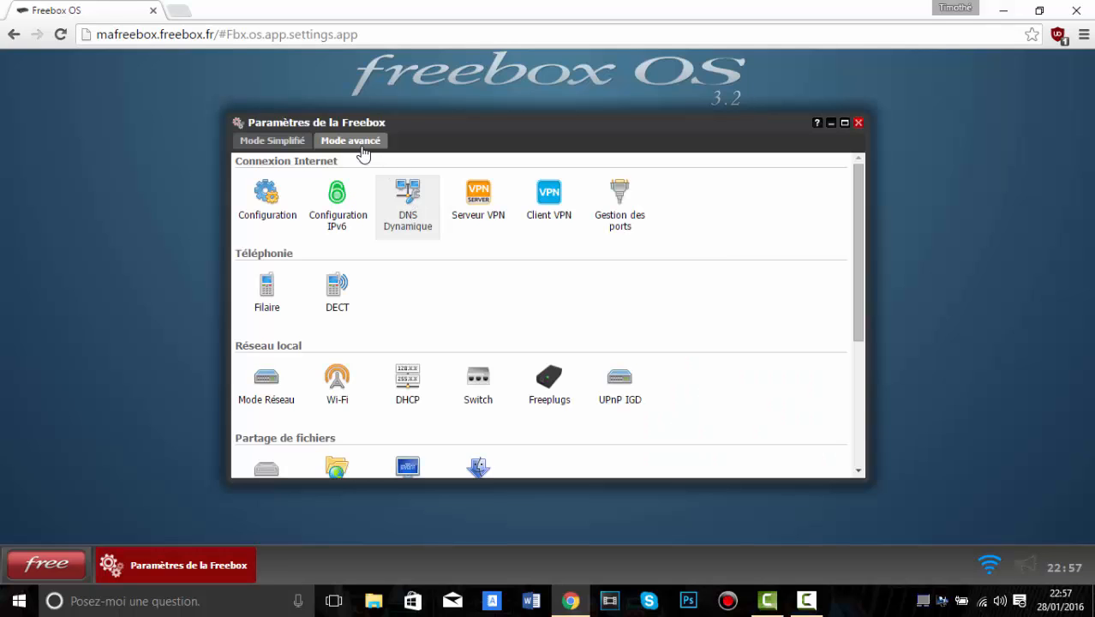
left_click(273, 140)
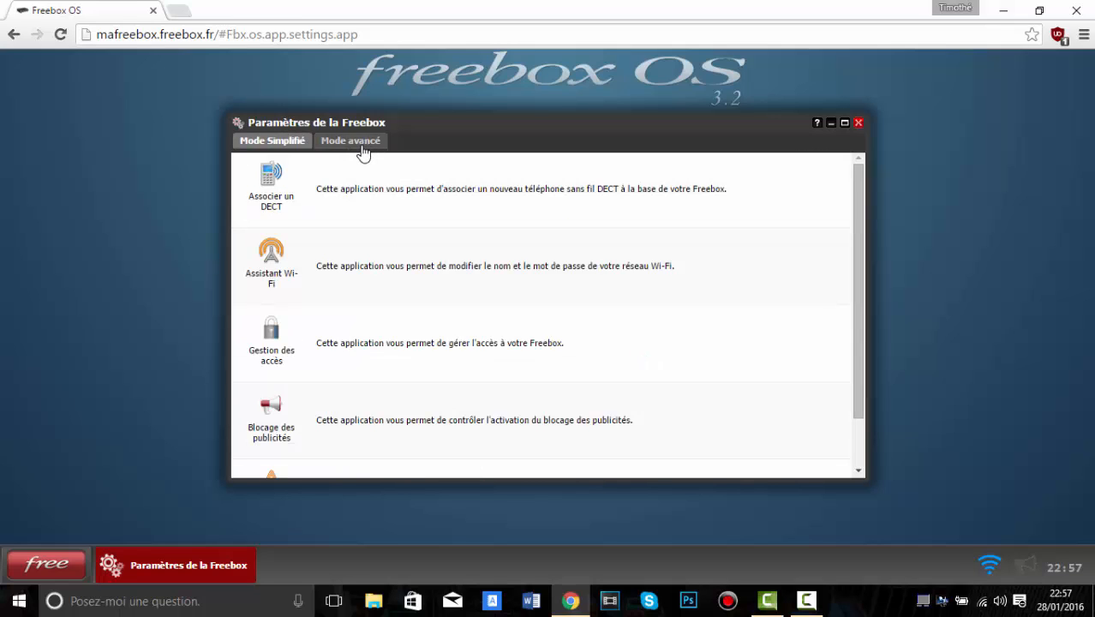
left_click(363, 144)
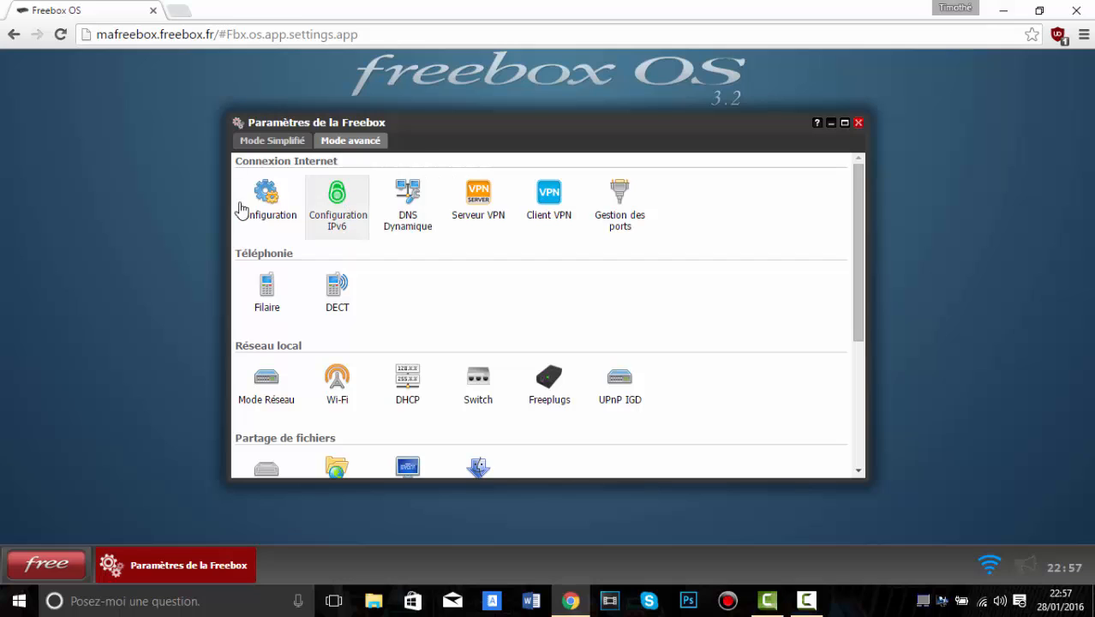
scroll(700, 274, "down", 5)
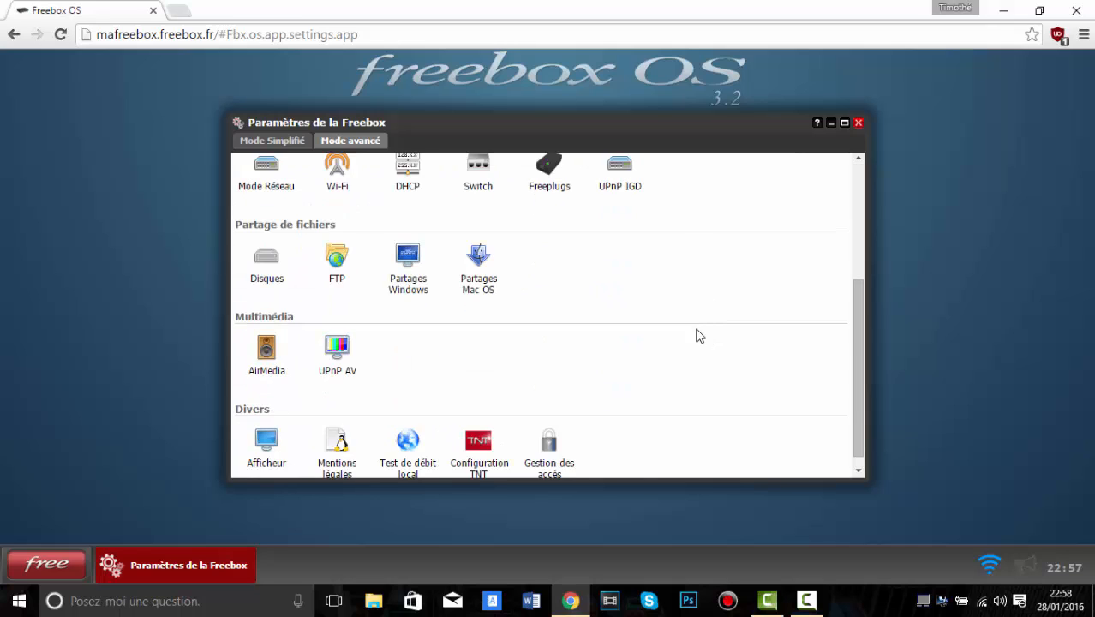
scroll(591, 347, "up", 4)
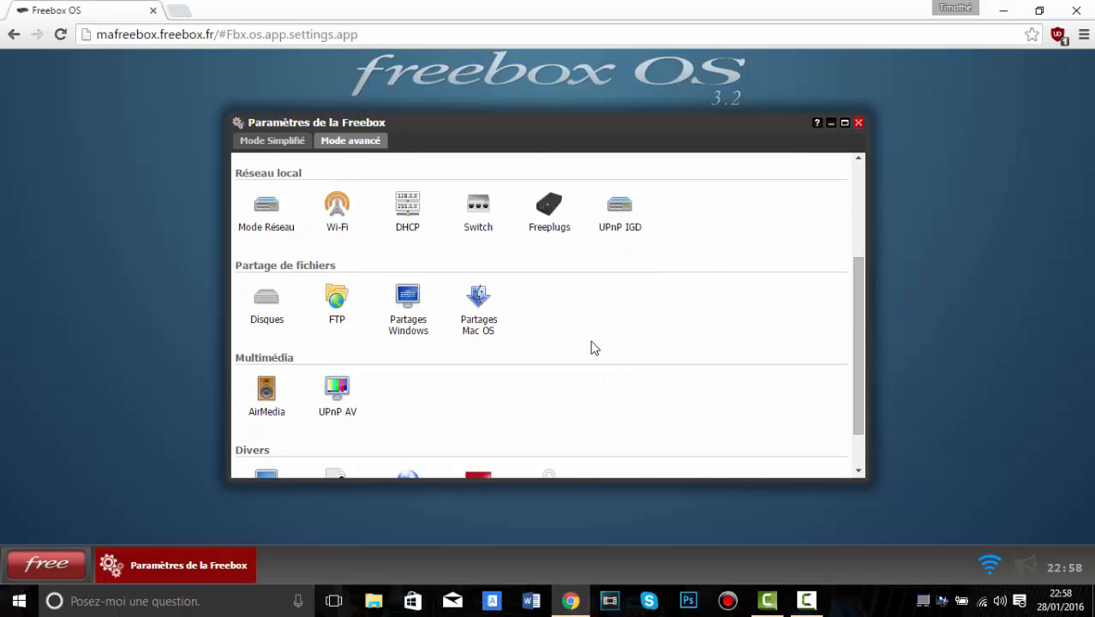
scroll(594, 347, "up", 2)
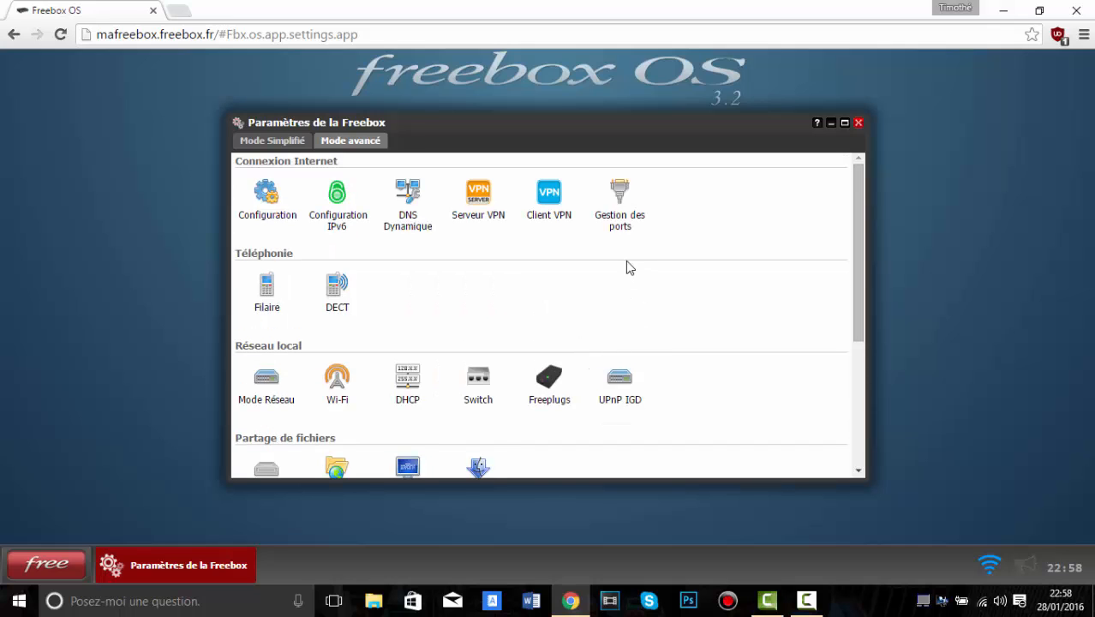
- Review the Internet connection Configuration and IPv6 Configuration settings, closing each one without changing anything
left_click(266, 219)
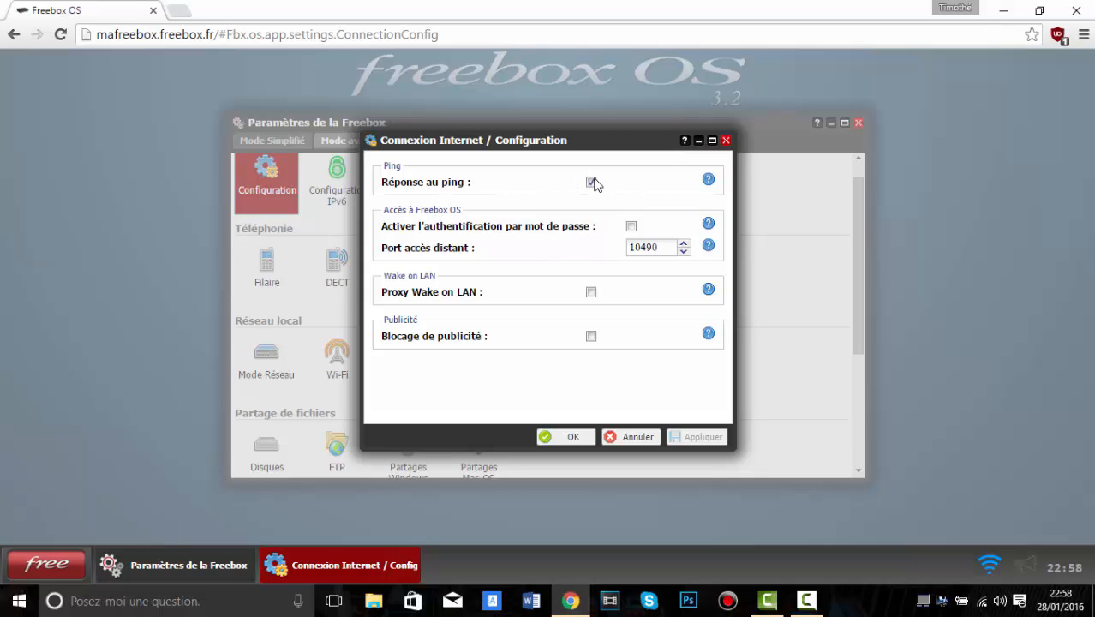
left_click(549, 436)
left_click(339, 193)
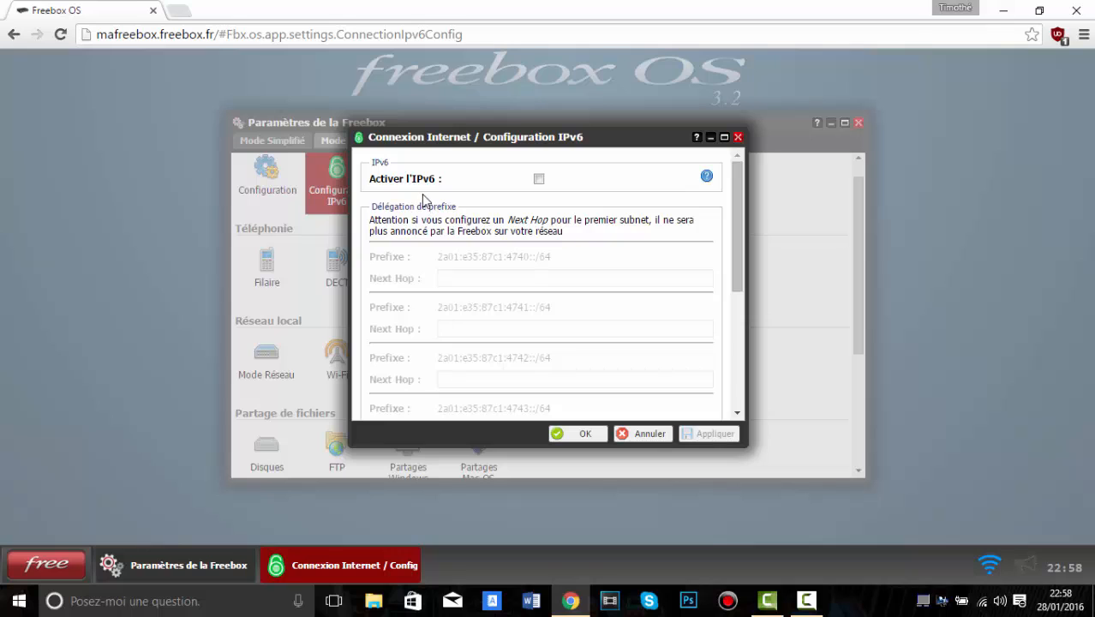
scroll(479, 269, "down", 3)
scroll(485, 276, "up", 3)
left_click(577, 434)
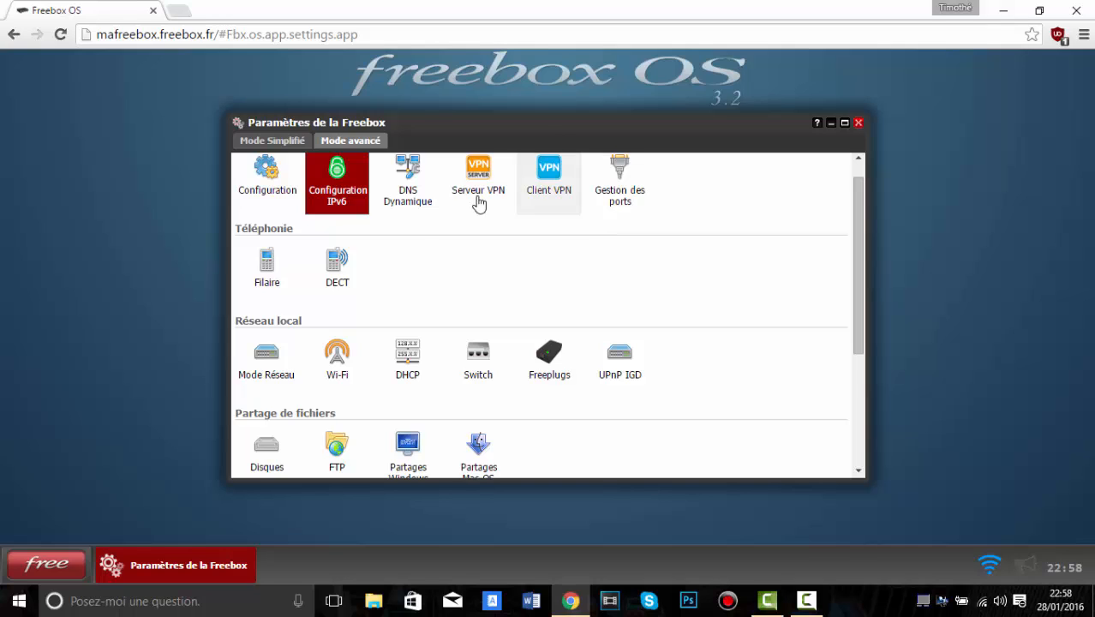
- Open the local network's Wi-Fi settings and examine the card status and the list of associated stations
scroll(418, 227, "down", 1)
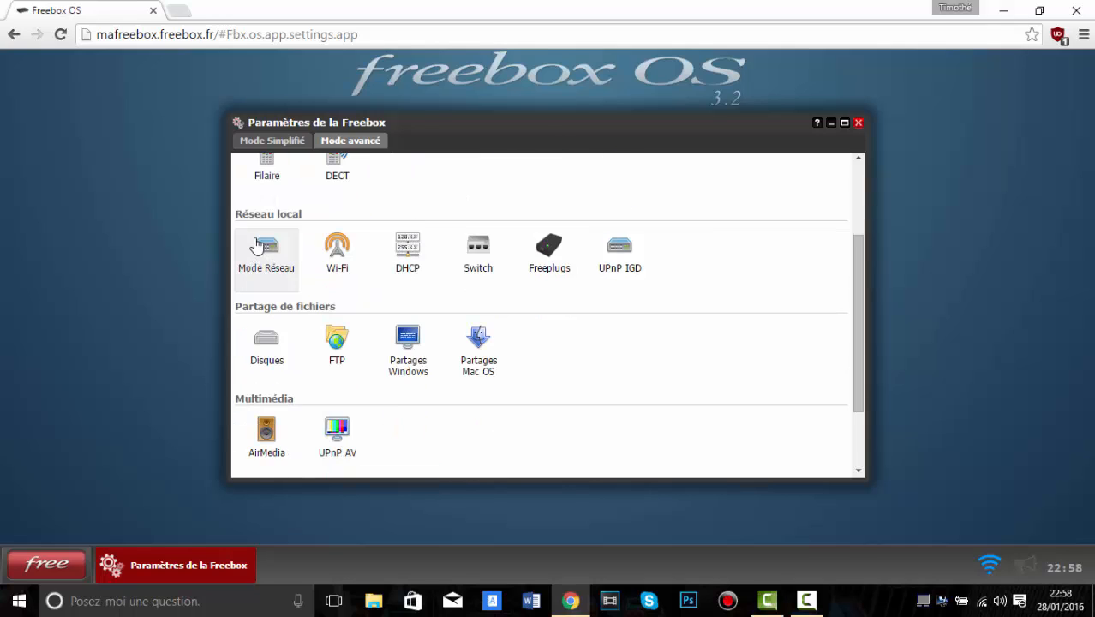
left_click(342, 249)
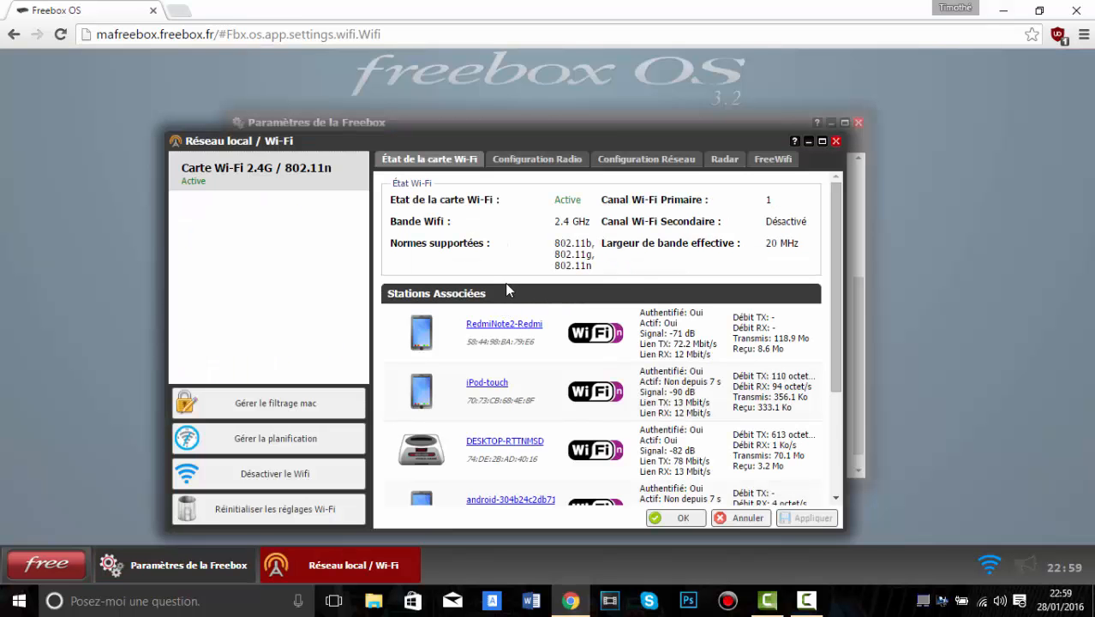
scroll(514, 325, "down", 2)
scroll(522, 369, "up", 1)
scroll(528, 405, "down", 2)
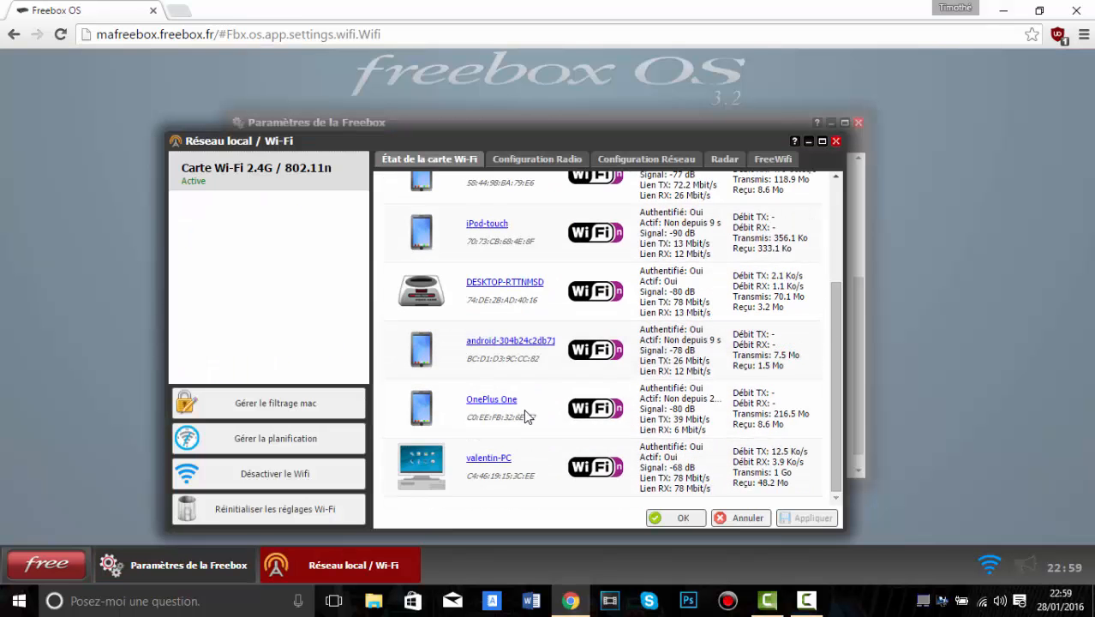
scroll(525, 407, "up", 3)
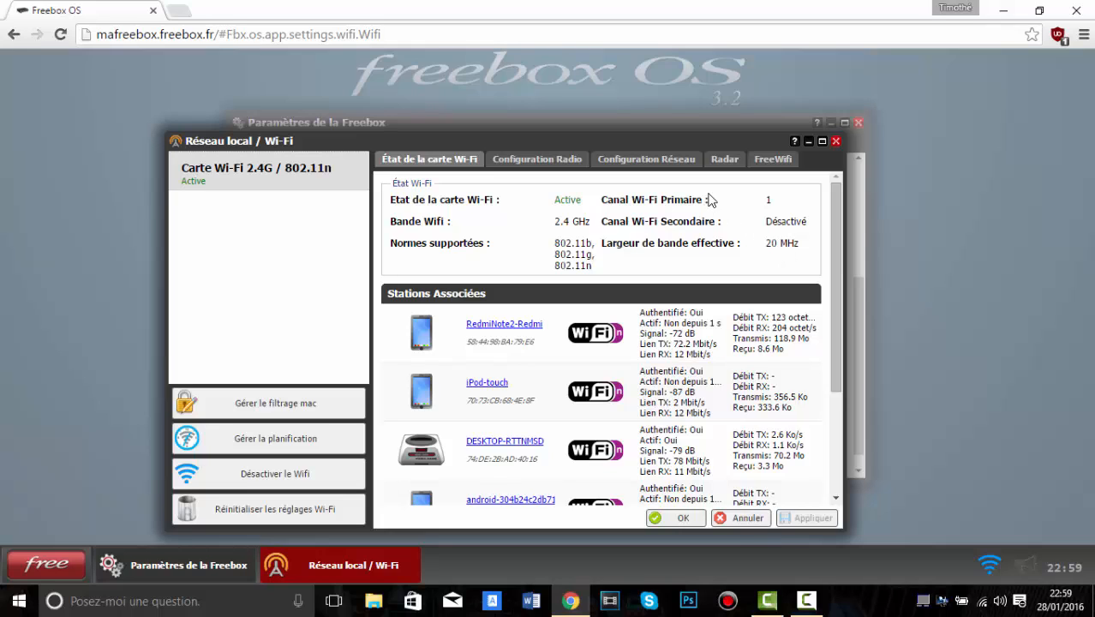
- Check the bandwidth choices in the Wi-Fi radio configuration against the width shown in the card status
left_click(546, 163)
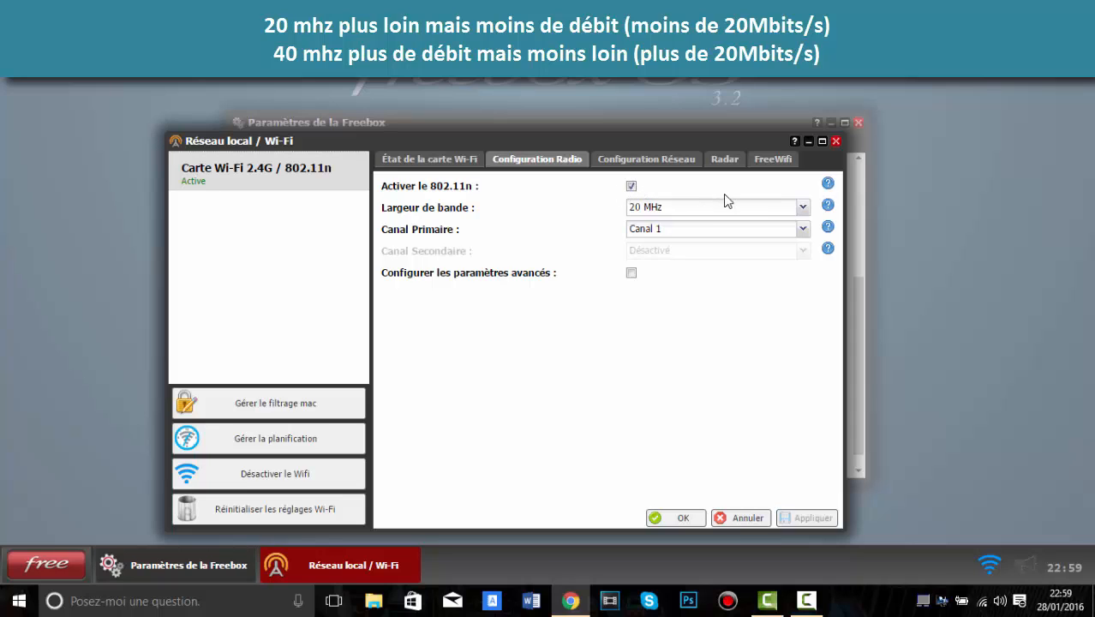
left_click(660, 208)
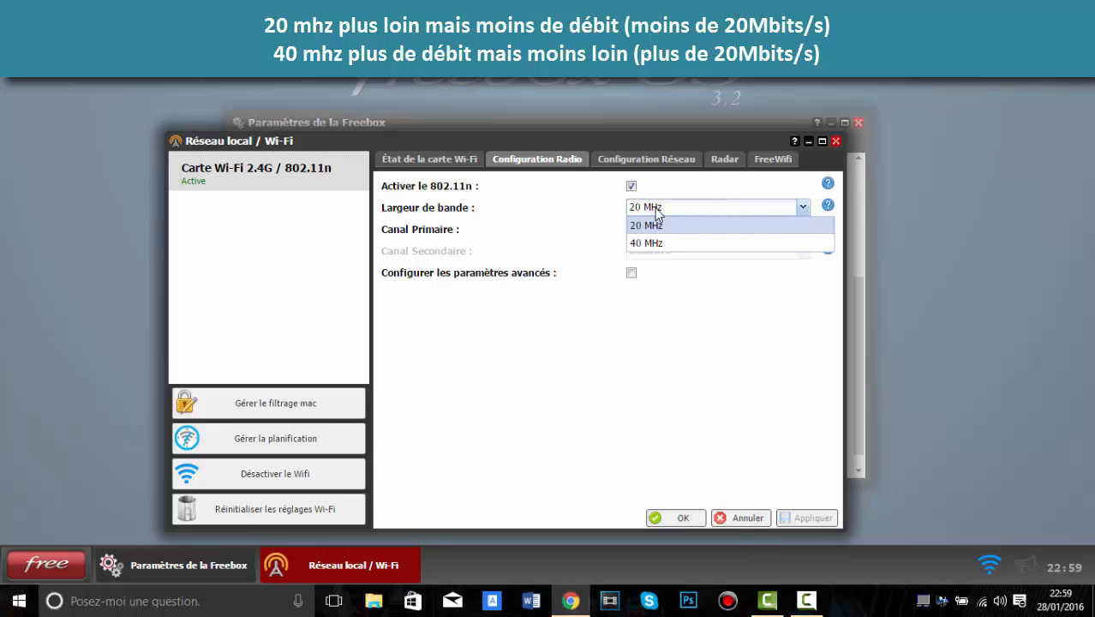
left_click(657, 216)
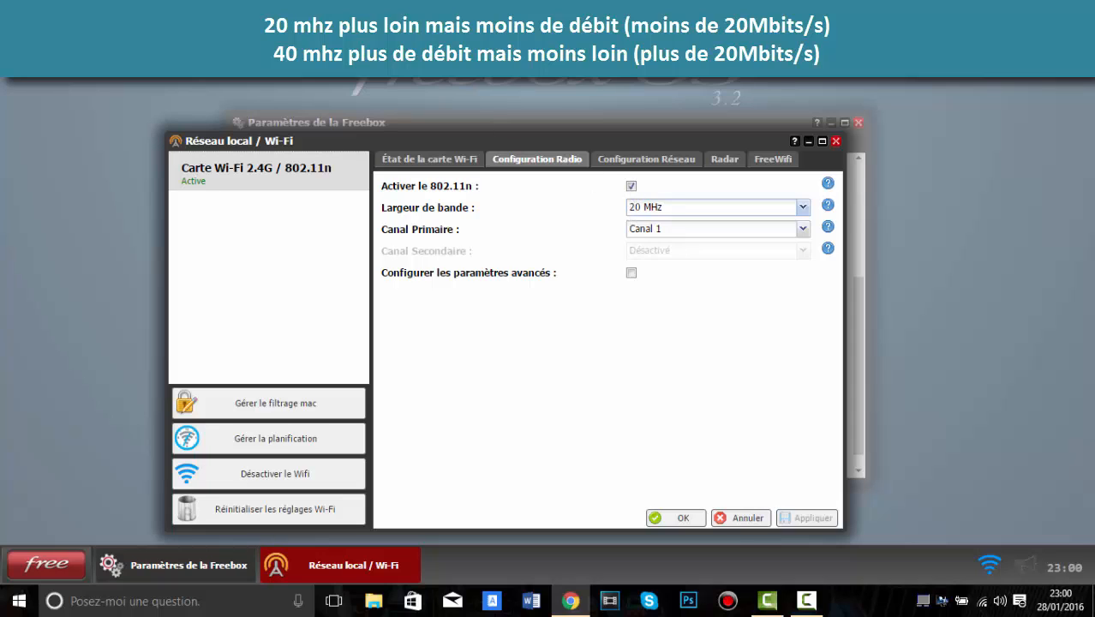
left_click(401, 161)
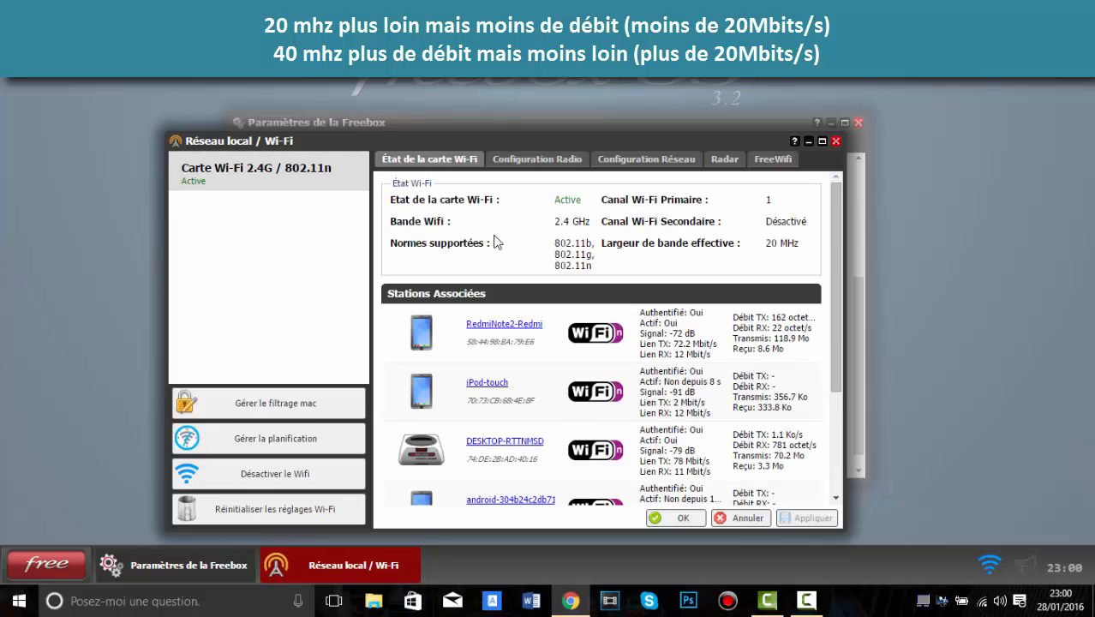
left_click(522, 161)
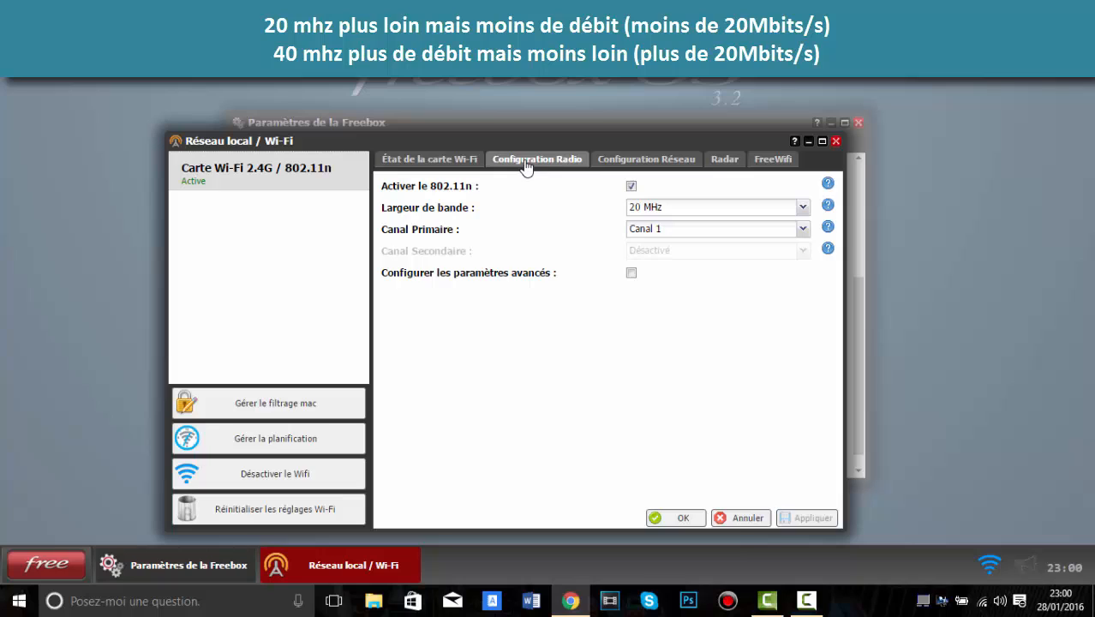
- Try the 40 MHz Wi-Fi bandwidth in the radio configuration and return it to 20 MHz
left_click(649, 209)
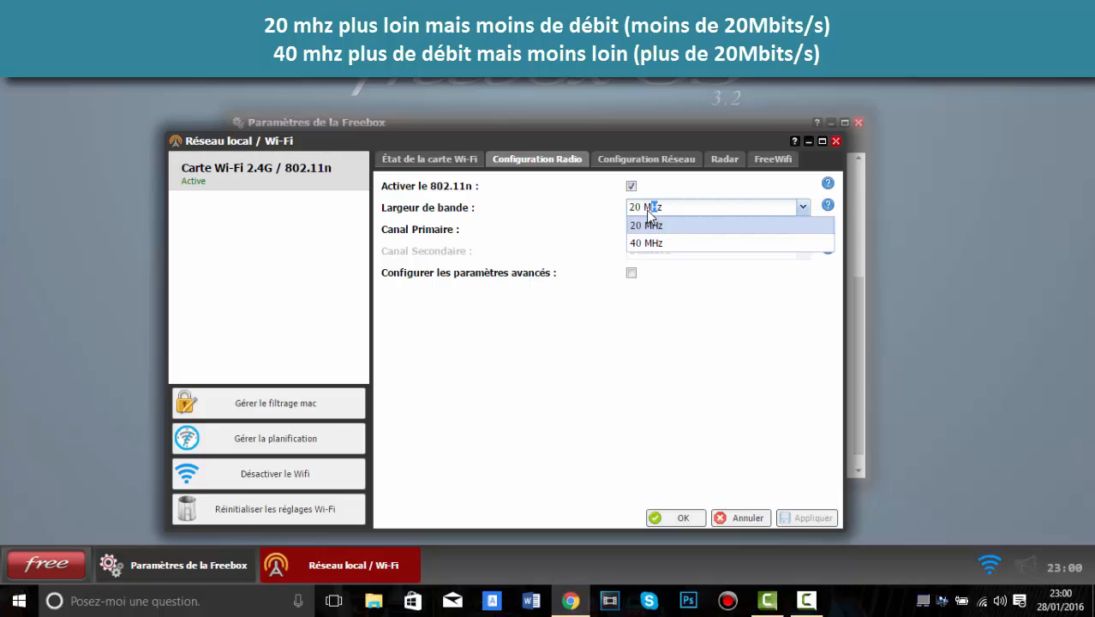
left_click(646, 243)
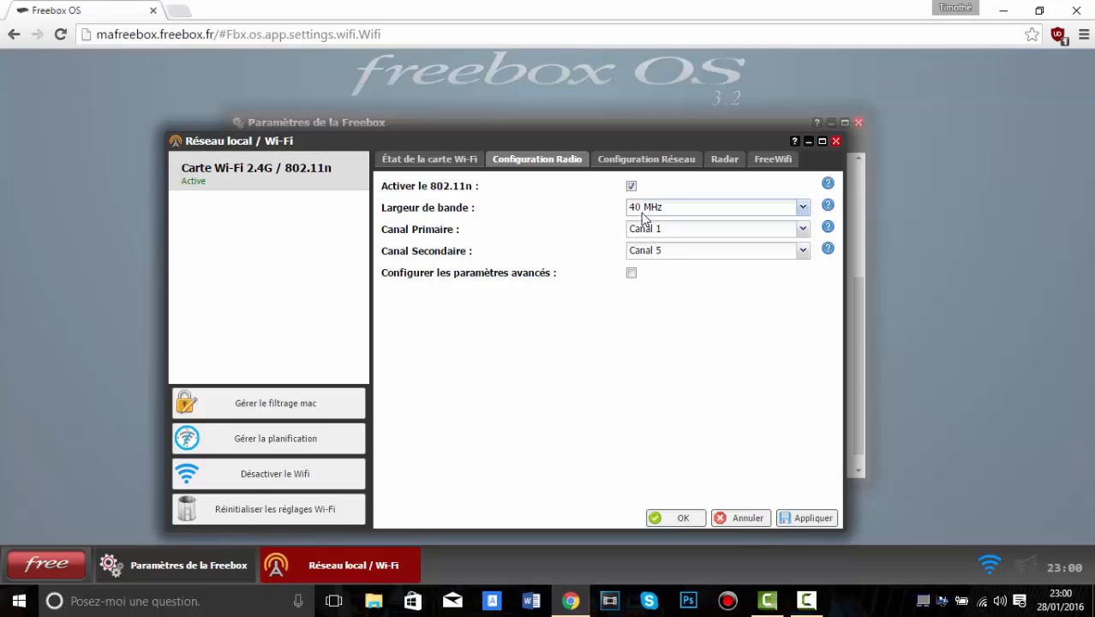
left_click(644, 215)
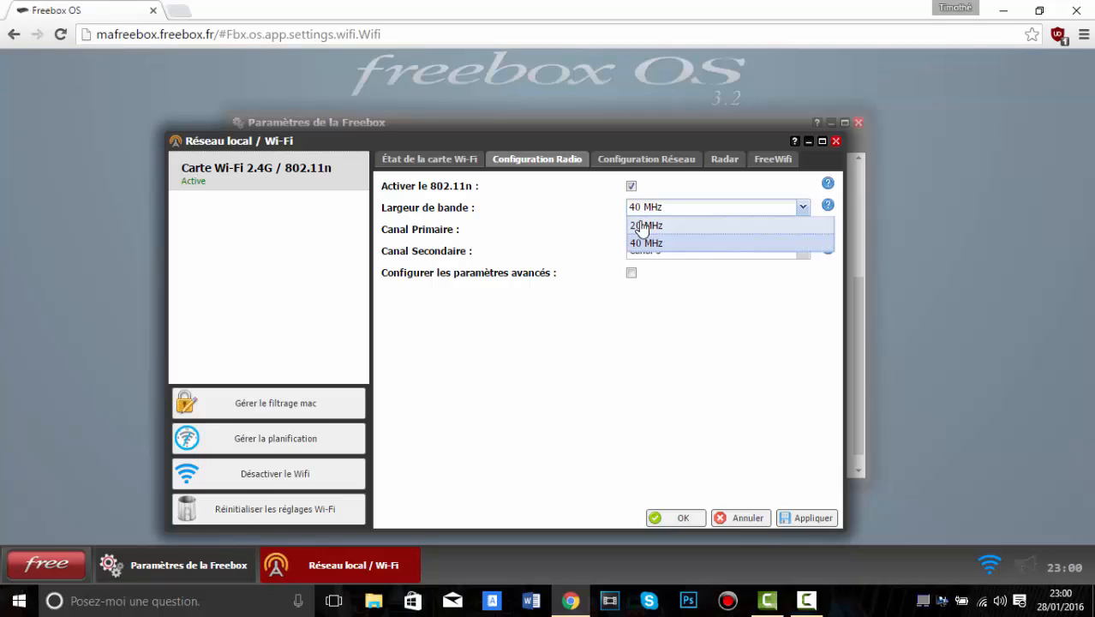
left_click(642, 226)
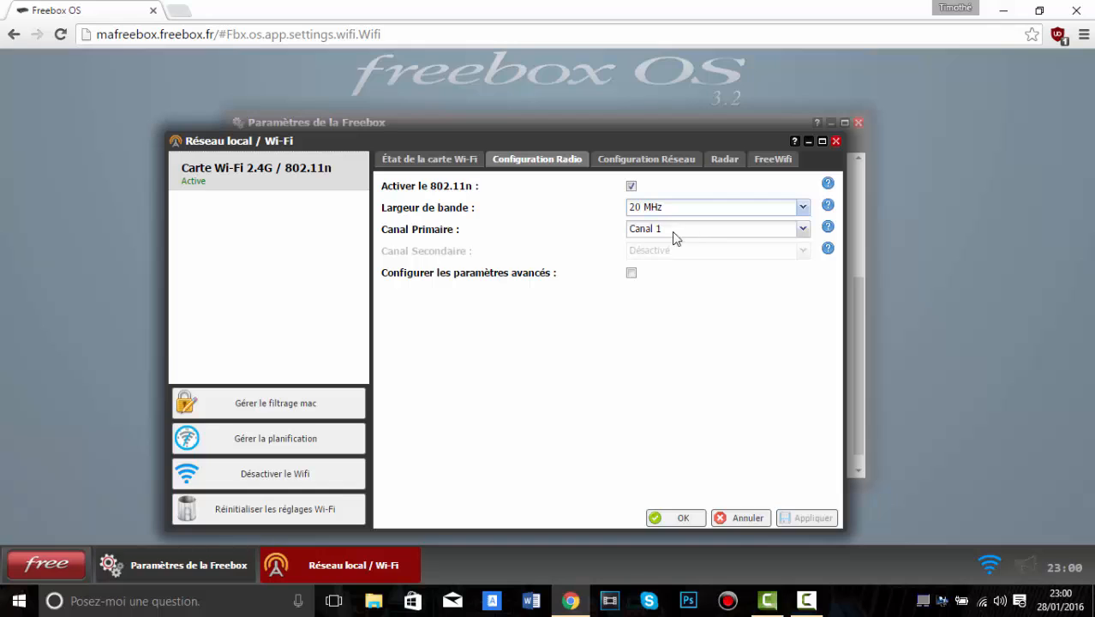
left_click(180, 10)
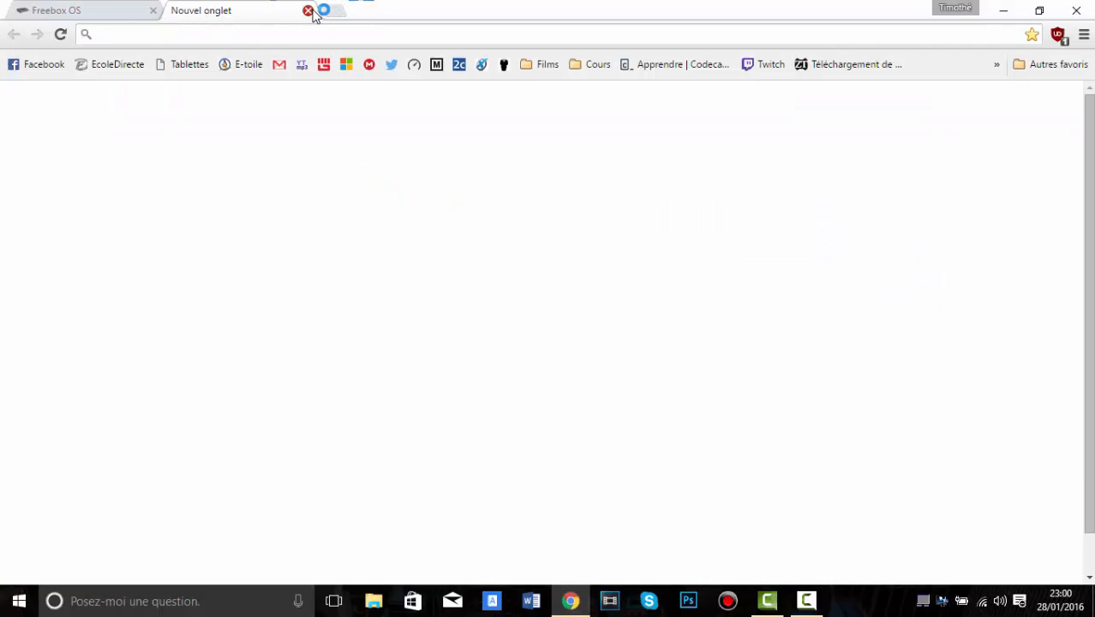
left_click(307, 10)
- Examine the available primary Wi-Fi channels and the Radar list of neighbouring access points, returning to the radio configuration
left_click(671, 234)
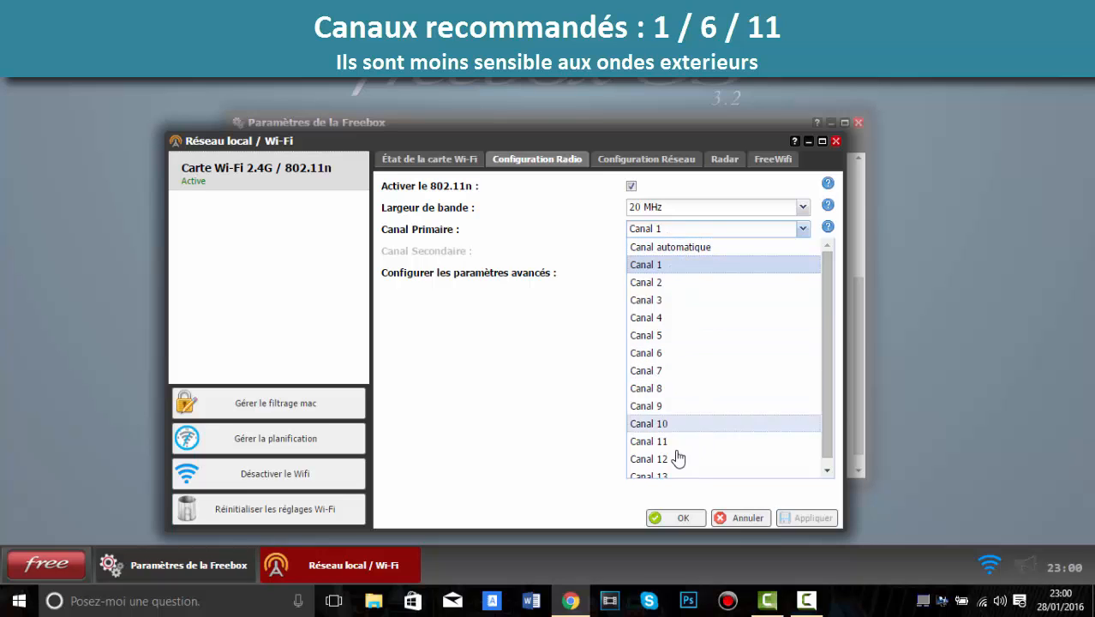
left_click(457, 372)
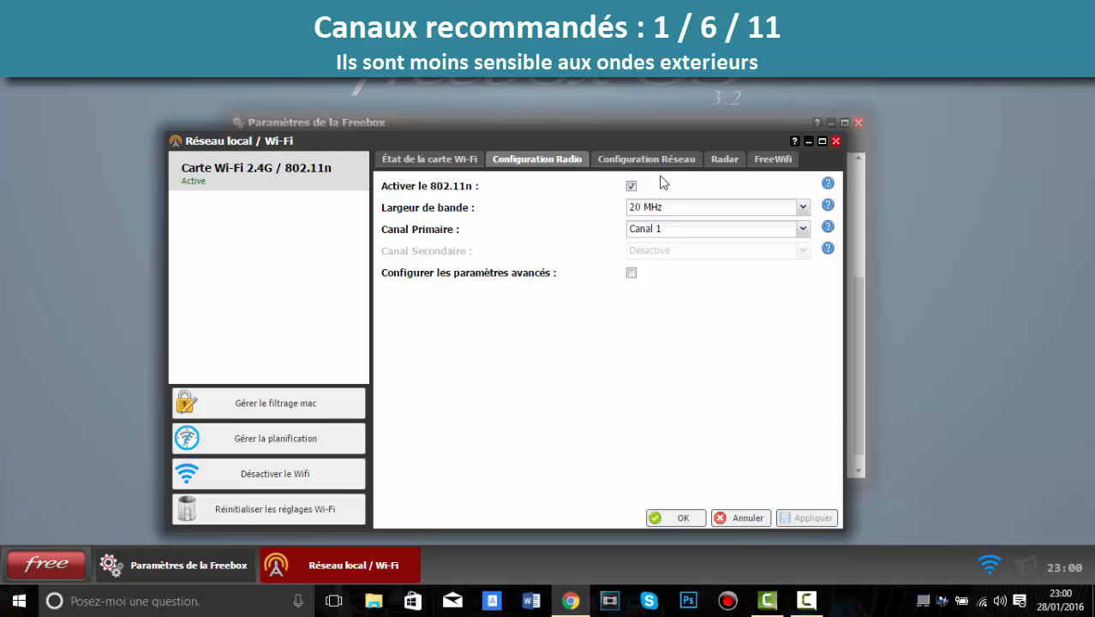
left_click(675, 235)
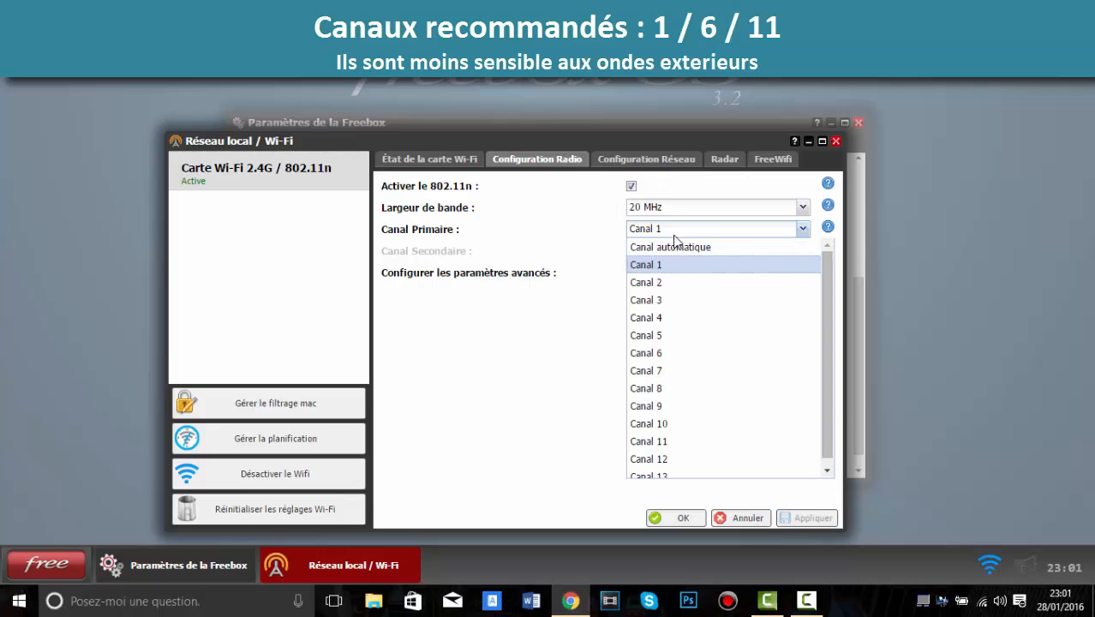
left_click(552, 403)
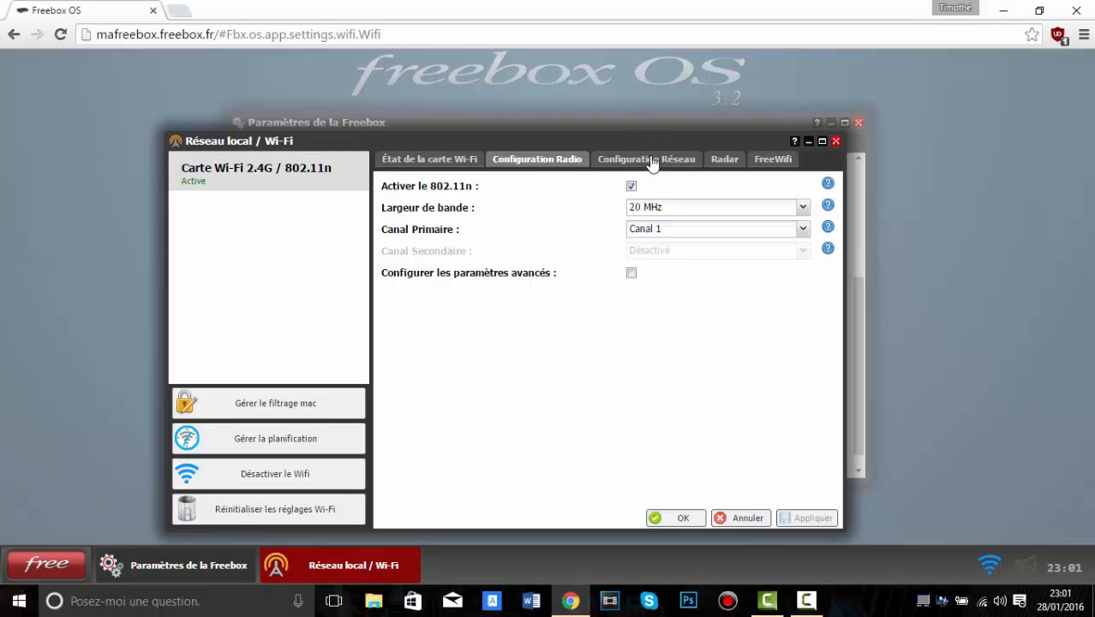
left_click(718, 160)
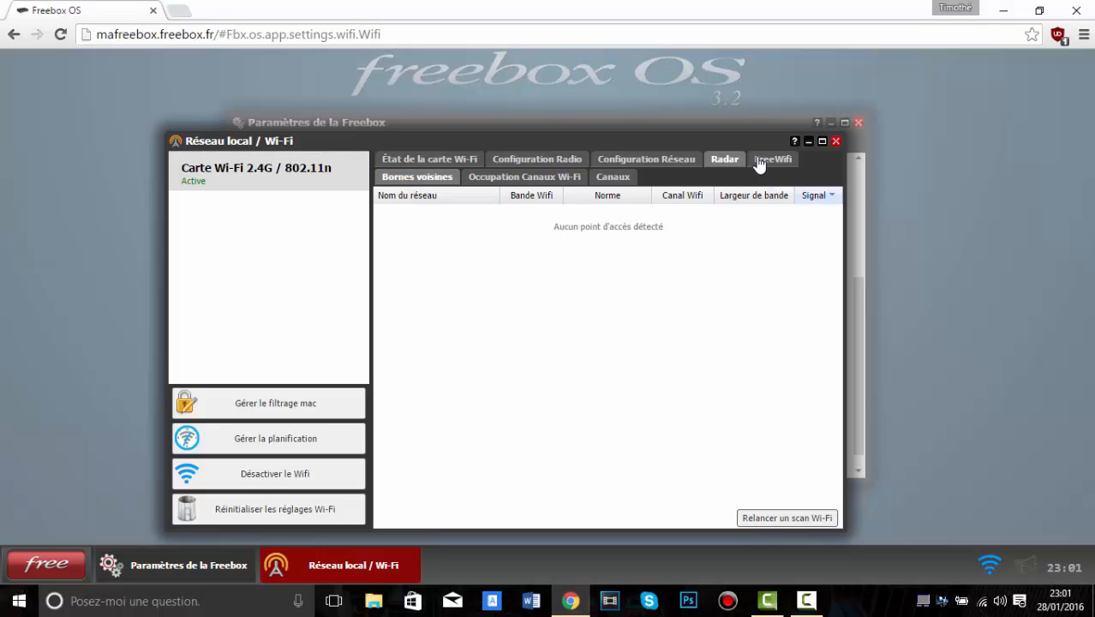
left_click(547, 163)
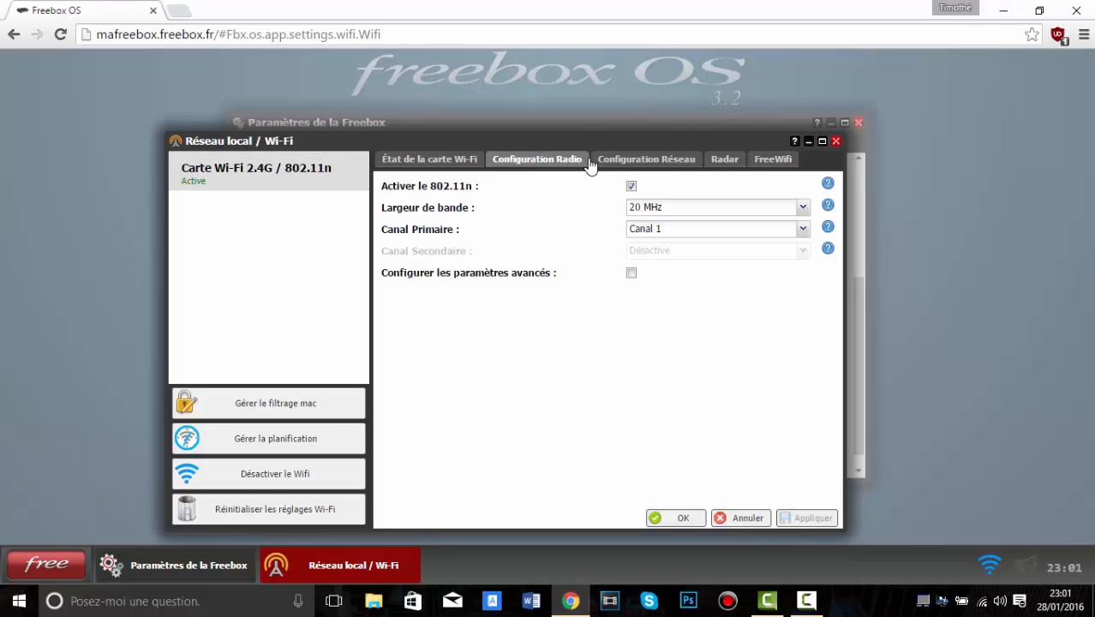
- Try the 40 MHz Wi-Fi bandwidth in the radio configuration and examine the primary channel choices
left_click(669, 212)
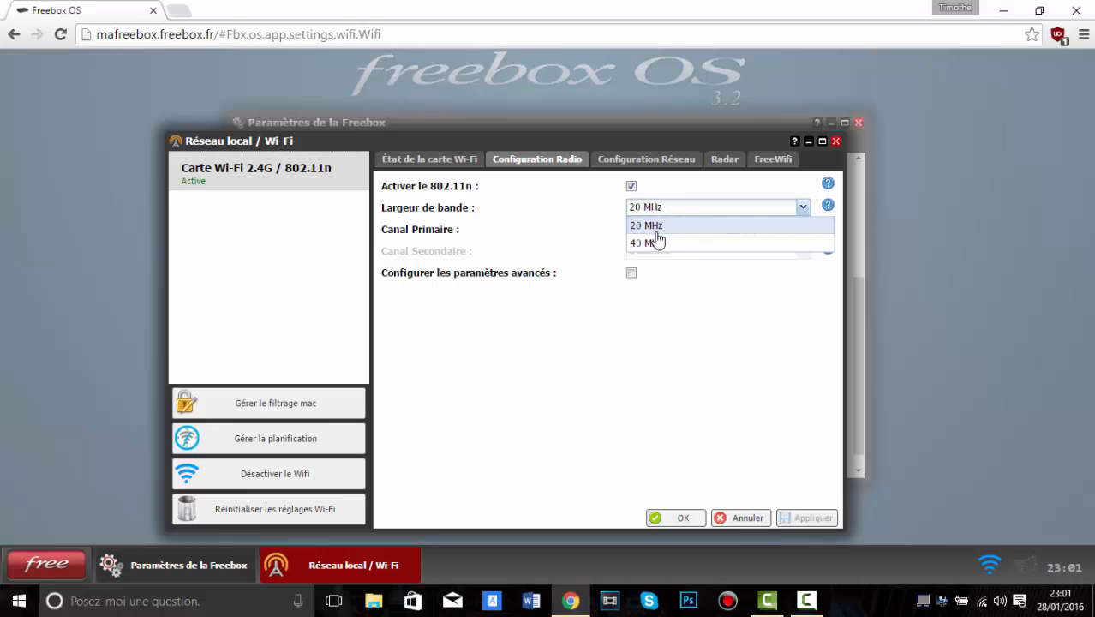
left_click(655, 242)
left_click(655, 228)
left_click(657, 232)
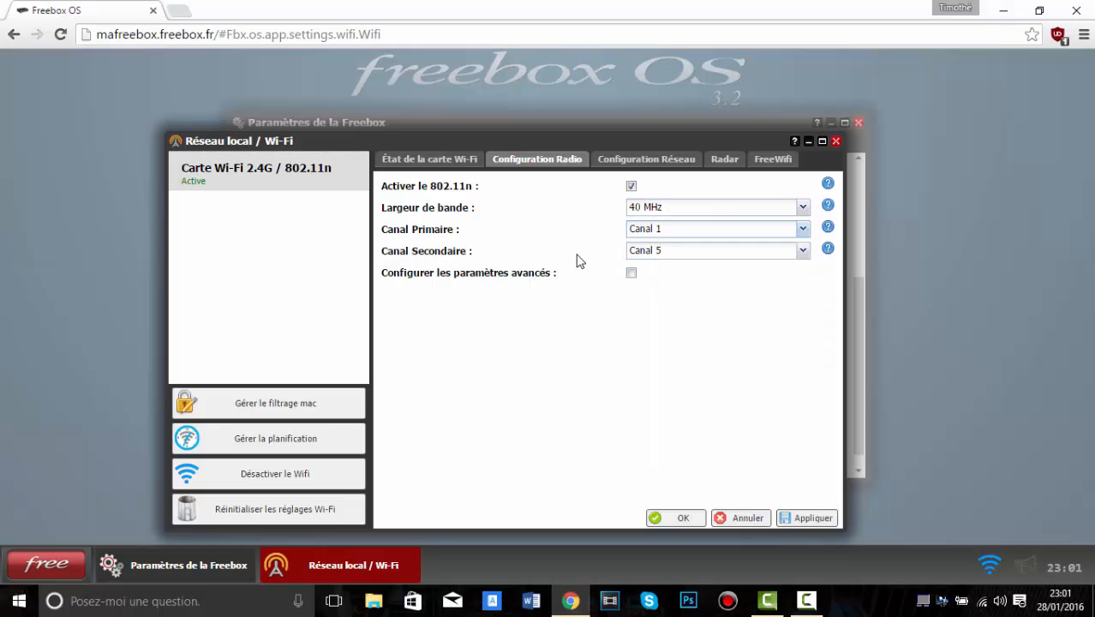
left_click(640, 232)
left_click(644, 255)
left_click(667, 237)
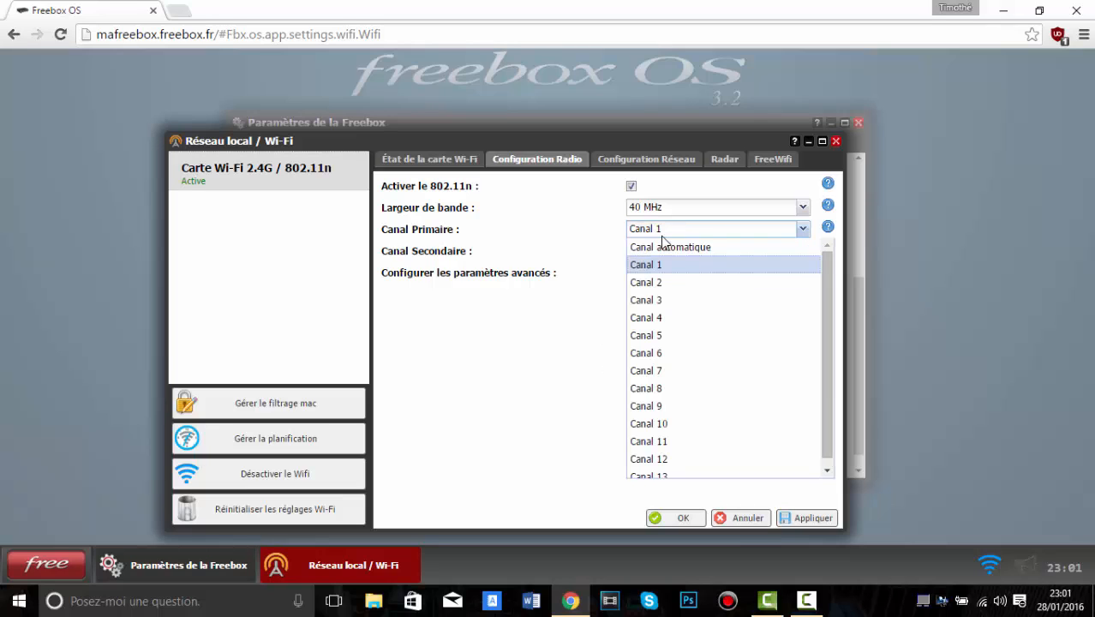
left_click(675, 228)
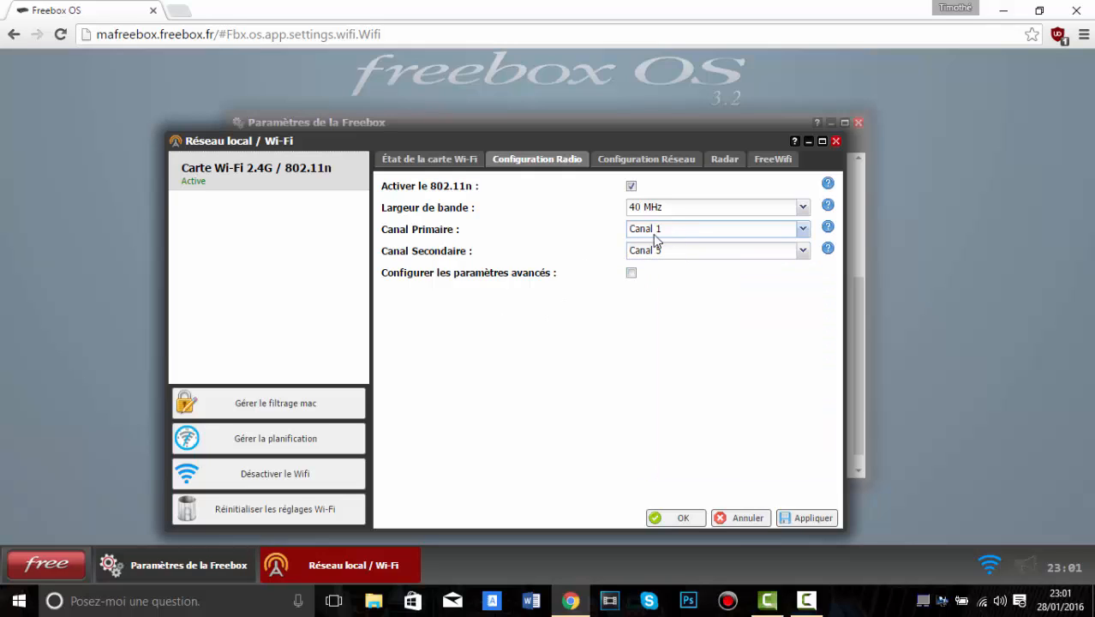
- Return the Wi-Fi bandwidth to 20 MHz in the radio configuration
left_click(664, 211)
left_click(662, 226)
left_click(654, 211)
left_click(651, 228)
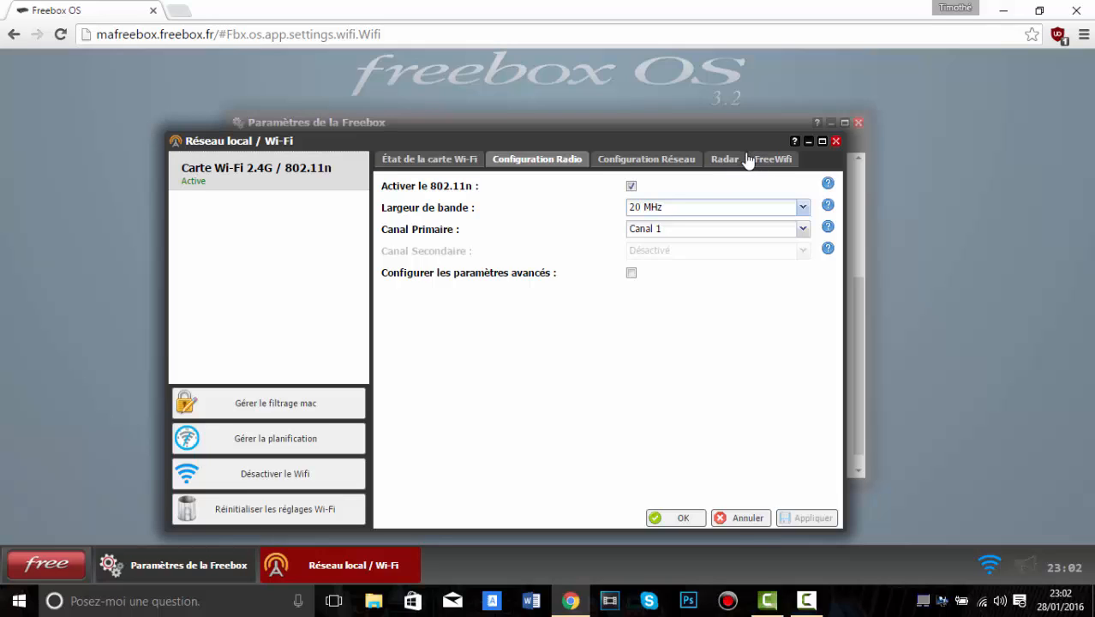
- Check where the FreeWifi service is configured and close the local network's Wi-Fi settings
left_click(777, 160)
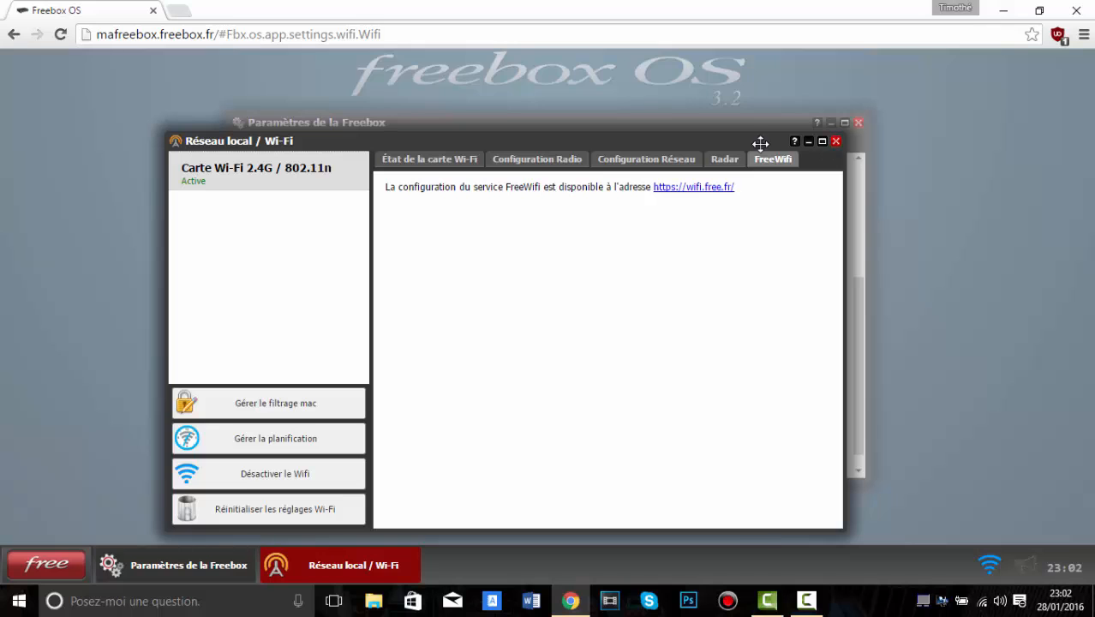
left_click(835, 141)
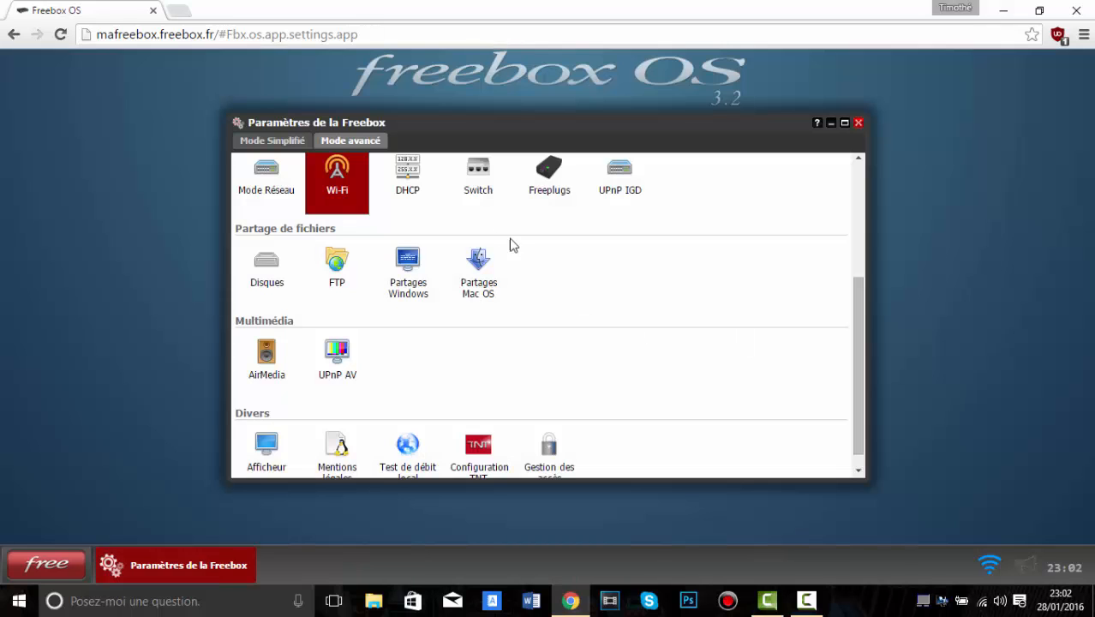
- Open the local network's DHCP settings from the advanced Freebox settings
scroll(413, 249, "up", 1)
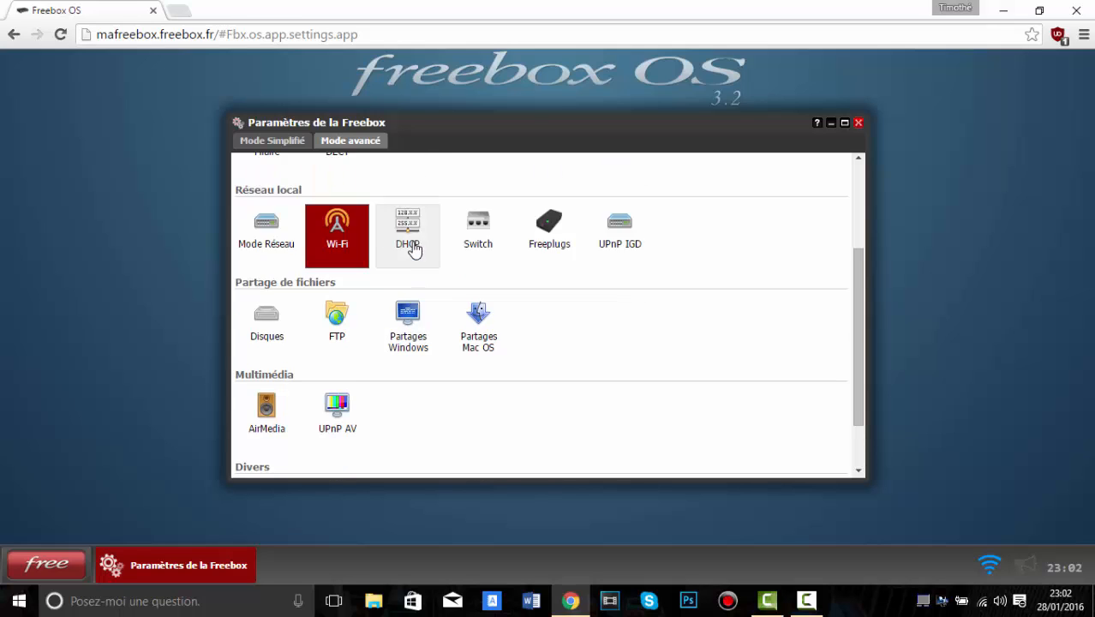
scroll(410, 244, "up", 3)
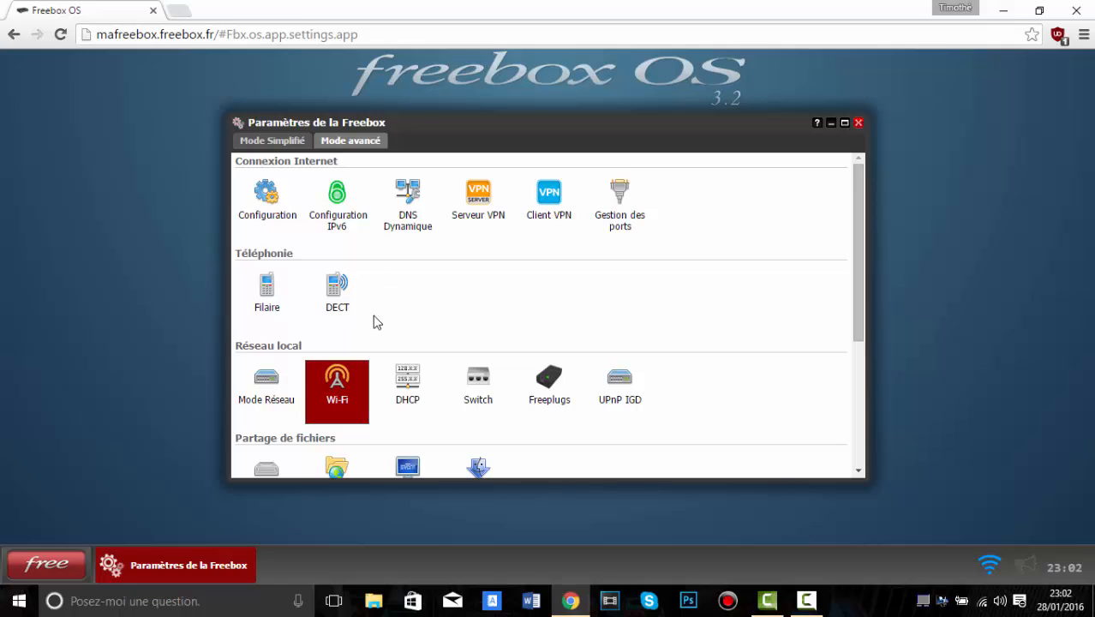
left_click(408, 377)
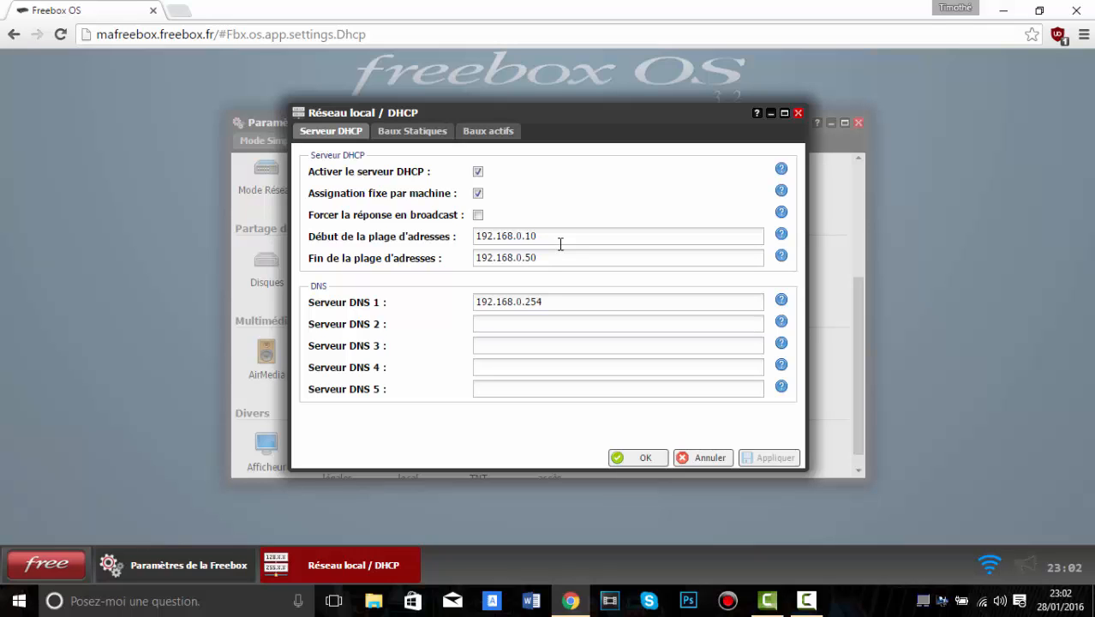
- Switch to the Windows Command Prompt, run ipconfig to check the computer's IP configuration, and minimise the window
left_click(282, 598)
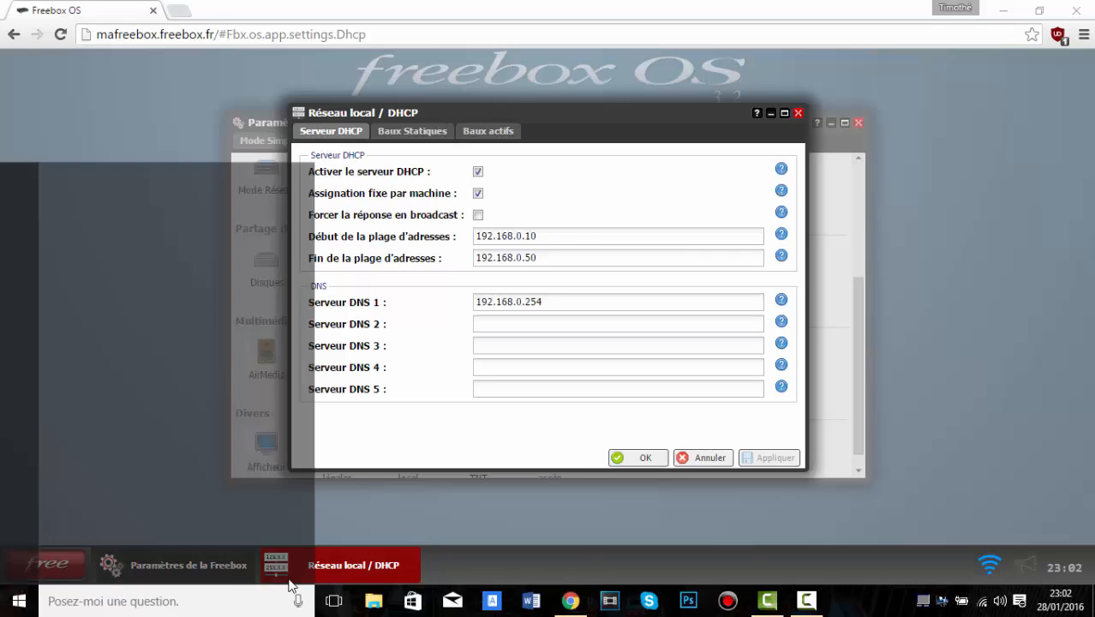
type("cmd")
key("Return")
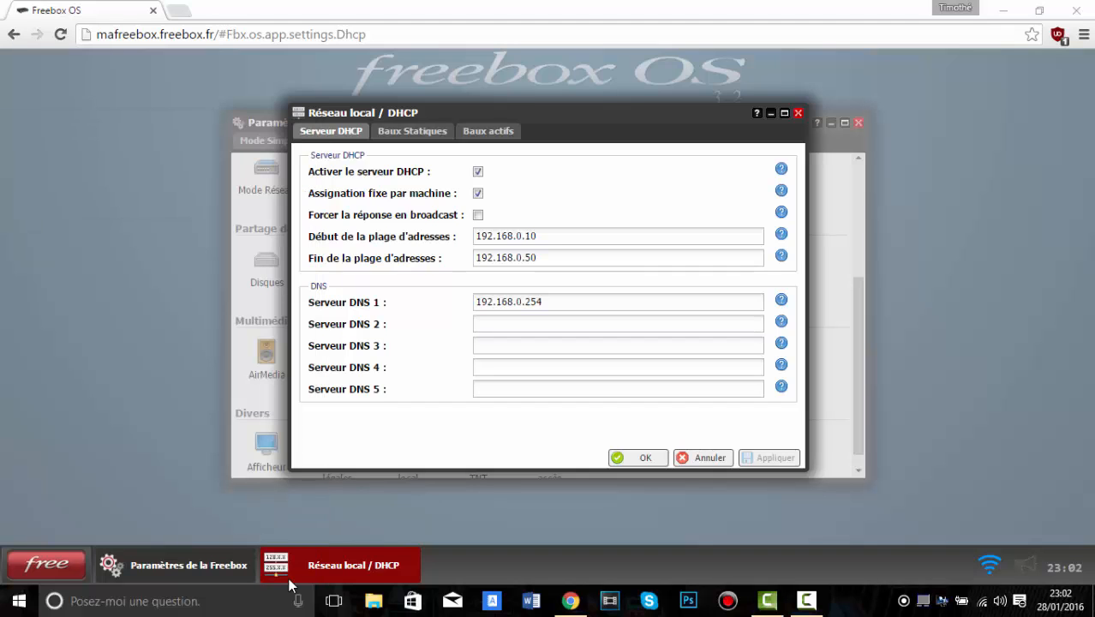
type("ipconfig")
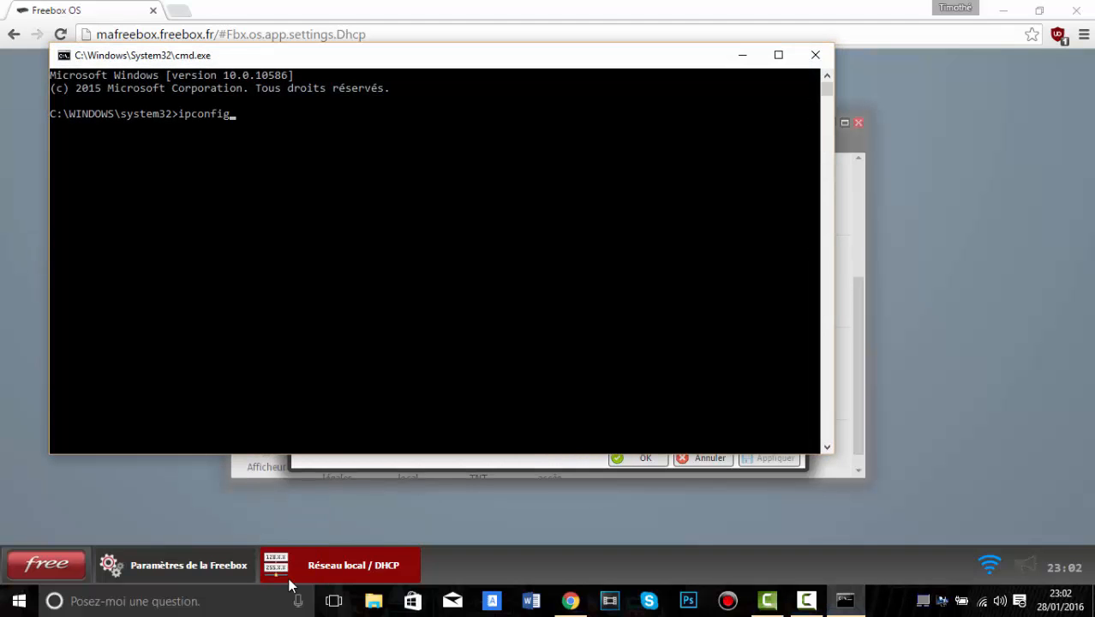
key("Return")
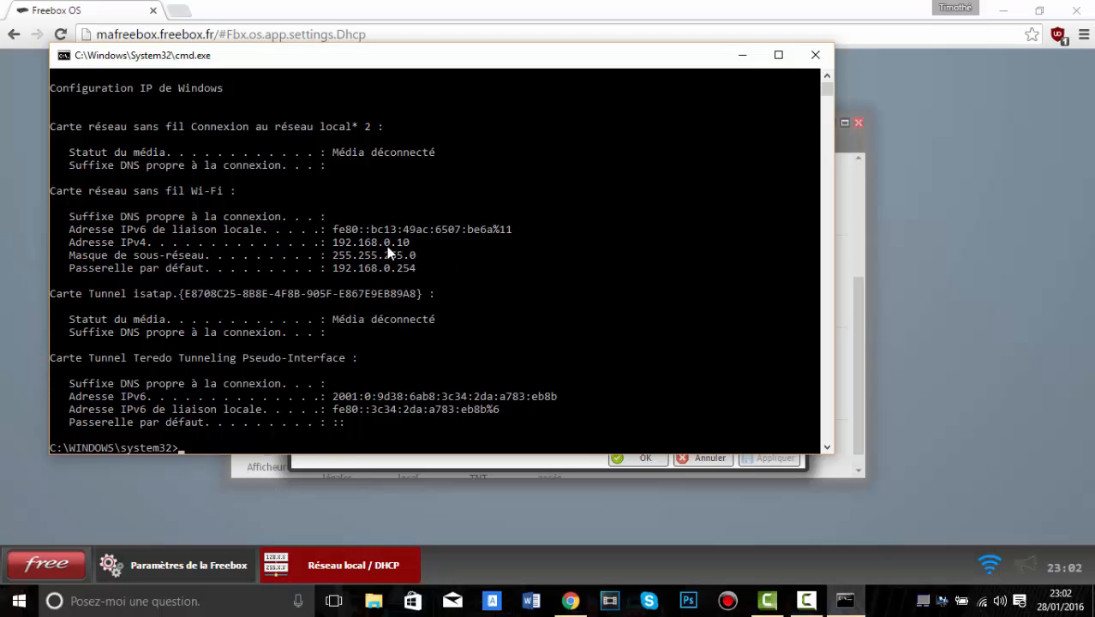
left_click(742, 55)
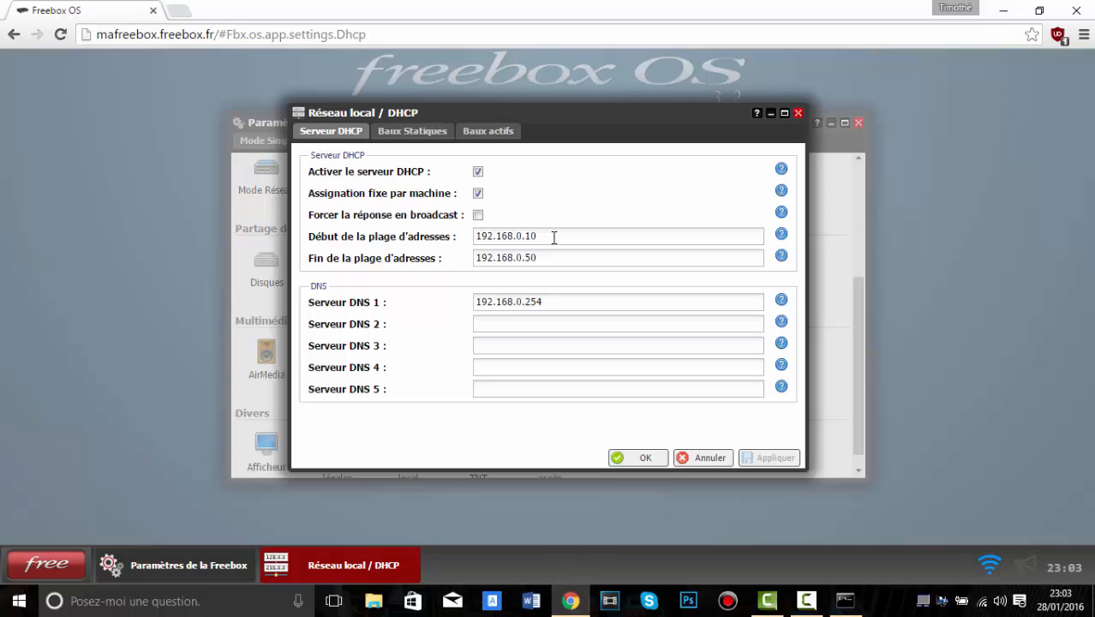
- Try 192.168.0.40 and 192.168.0.90 as the end of the DHCP address range, and restore it to 192.168.0.50
left_click(540, 258)
key("BackSpace")
type("40")
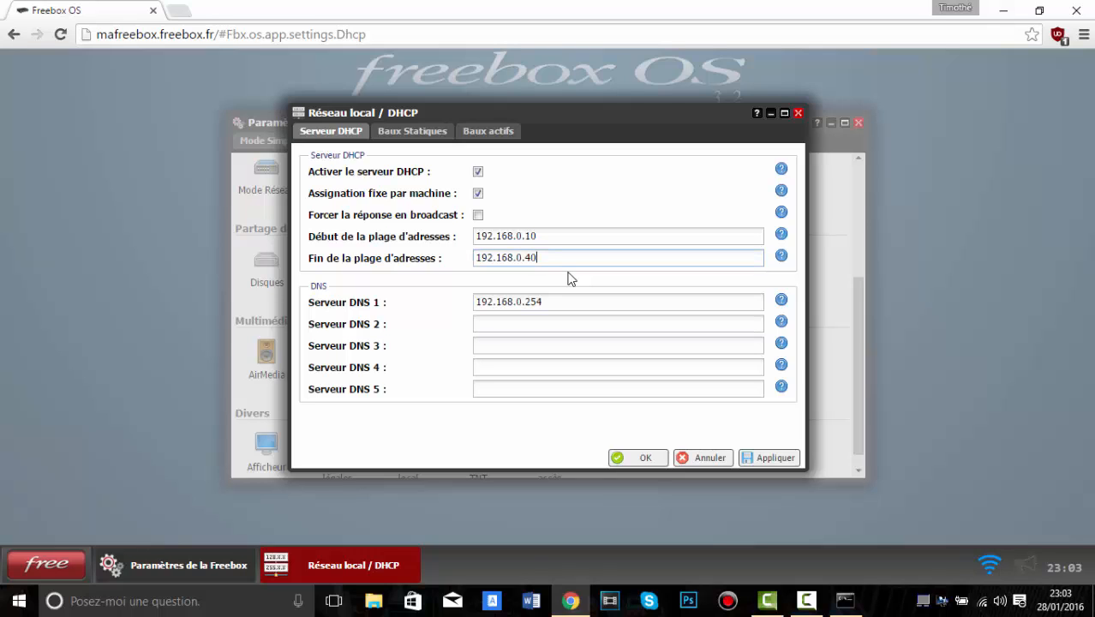
key("BackSpace")
key("BackSpace")
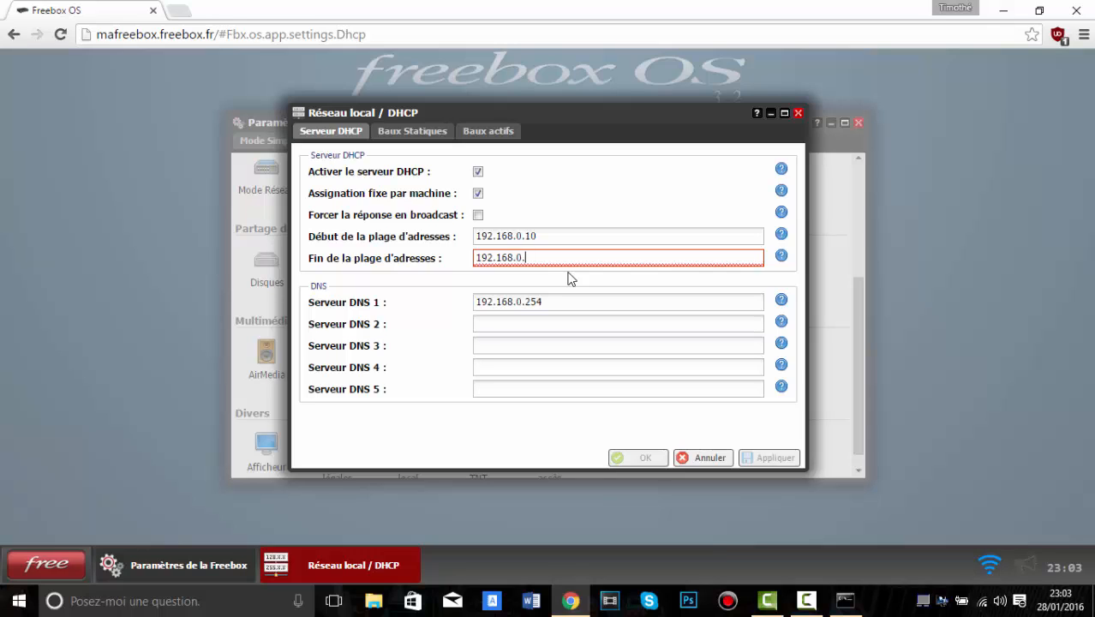
type("90")
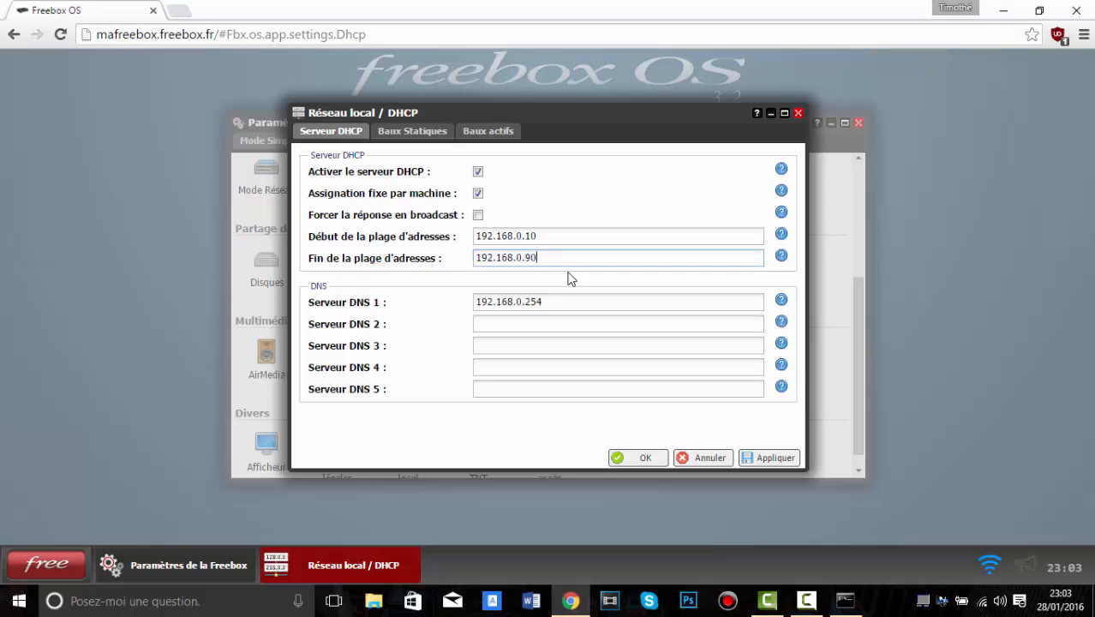
key("BackSpace")
key("BackSpace")
type("50")
- Set DHCP DNS server 1 to 8.8.8.8 and DNS server 2 to 8.8.4.4, applying the changes and closing the DHCP settings
left_click(564, 301)
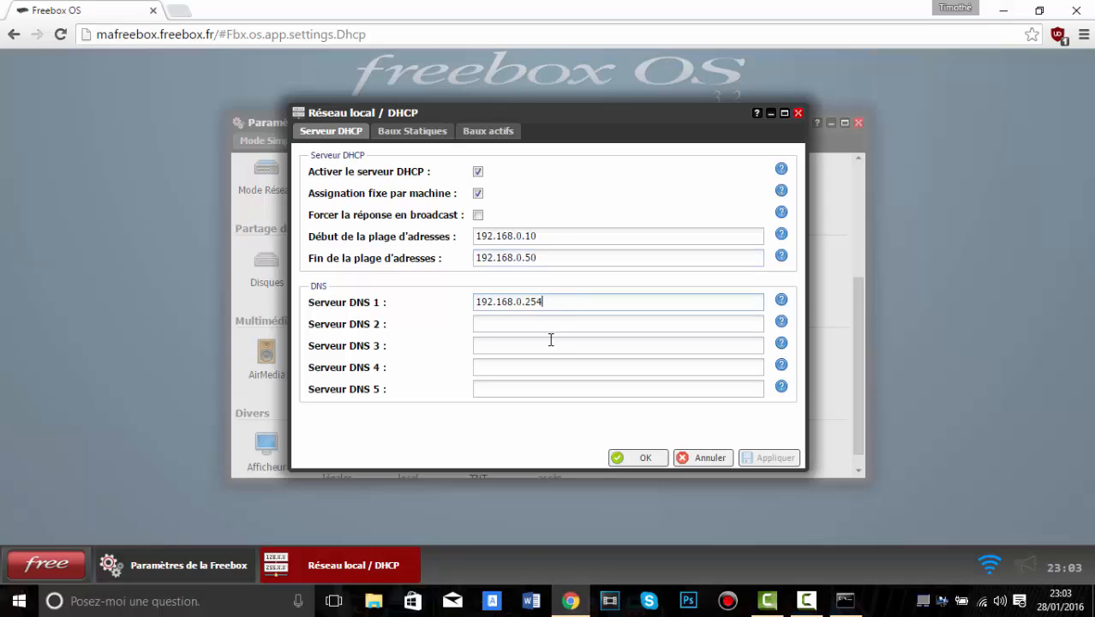
left_click(519, 326)
left_click(607, 303)
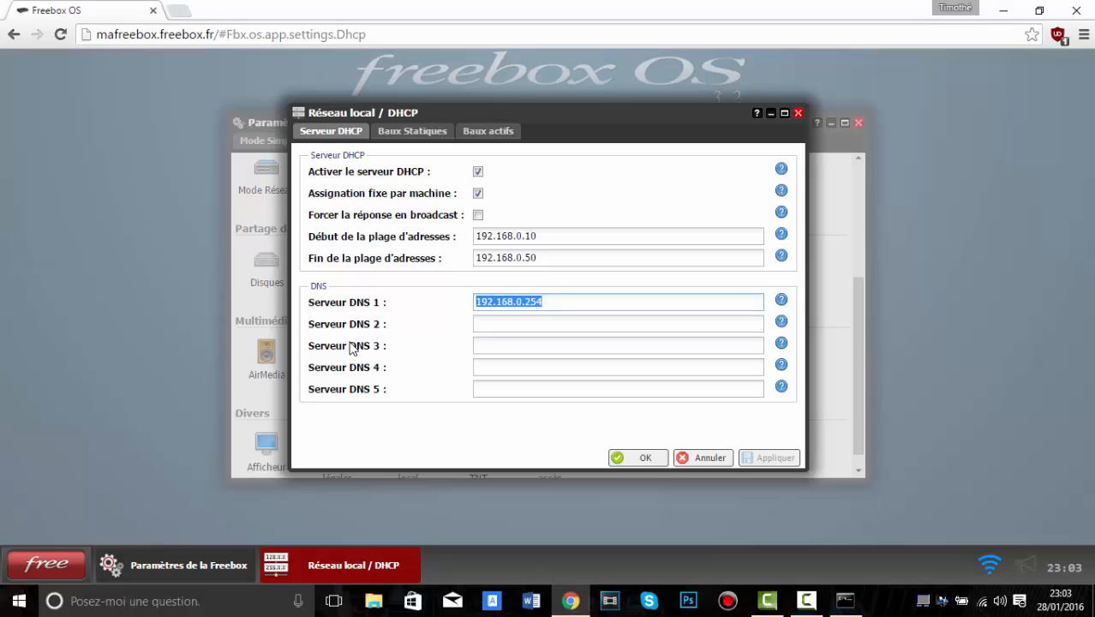
type("8")
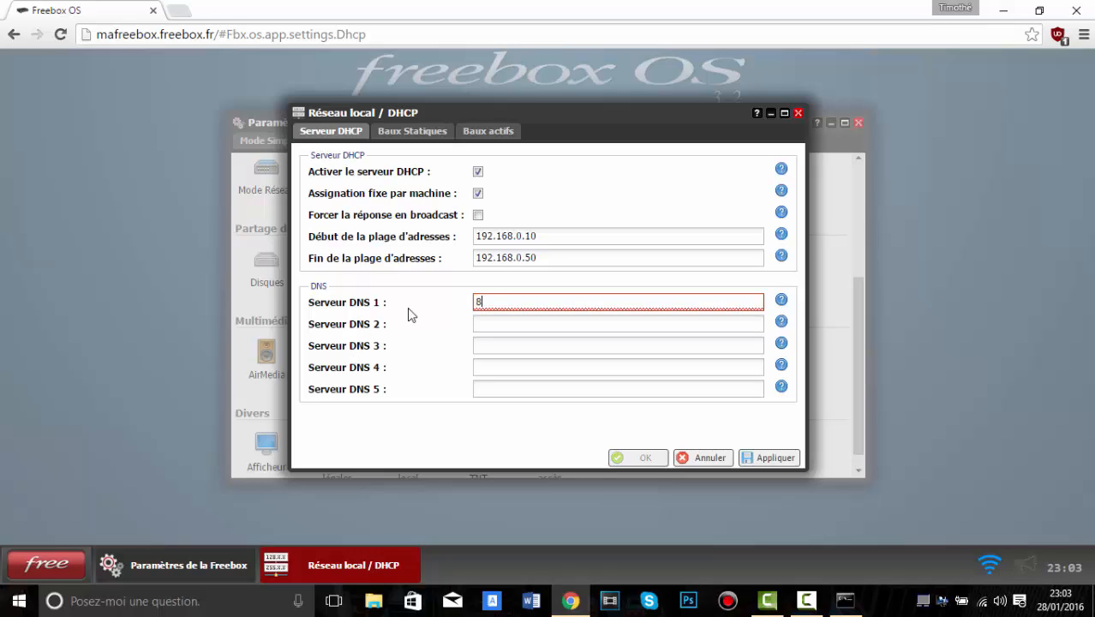
type(".8.8.8")
left_click(537, 325)
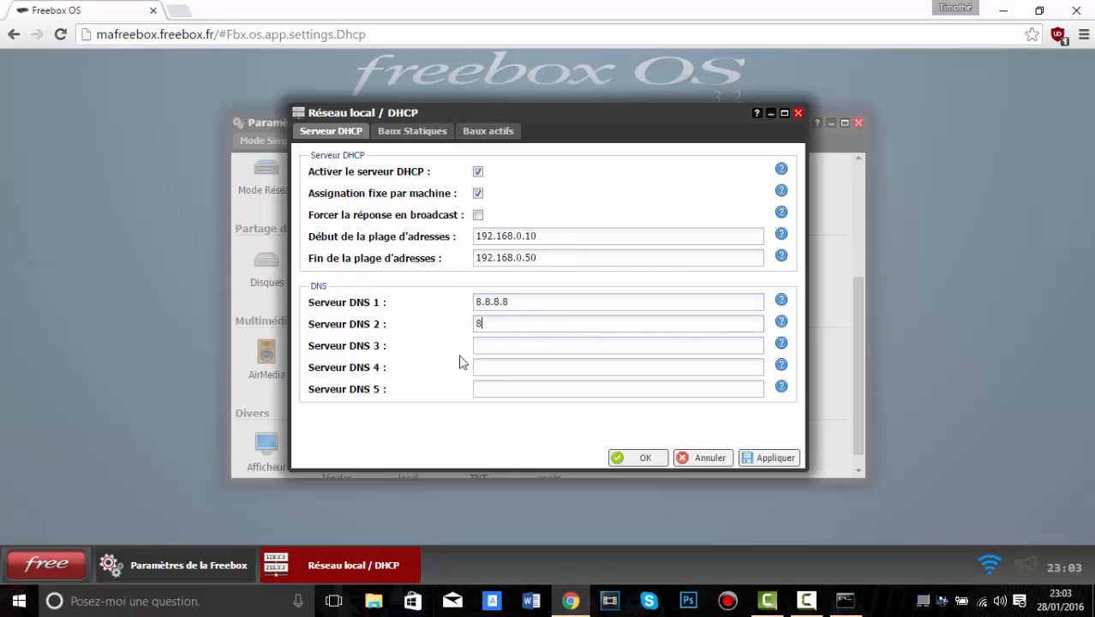
type("8.8.4.4")
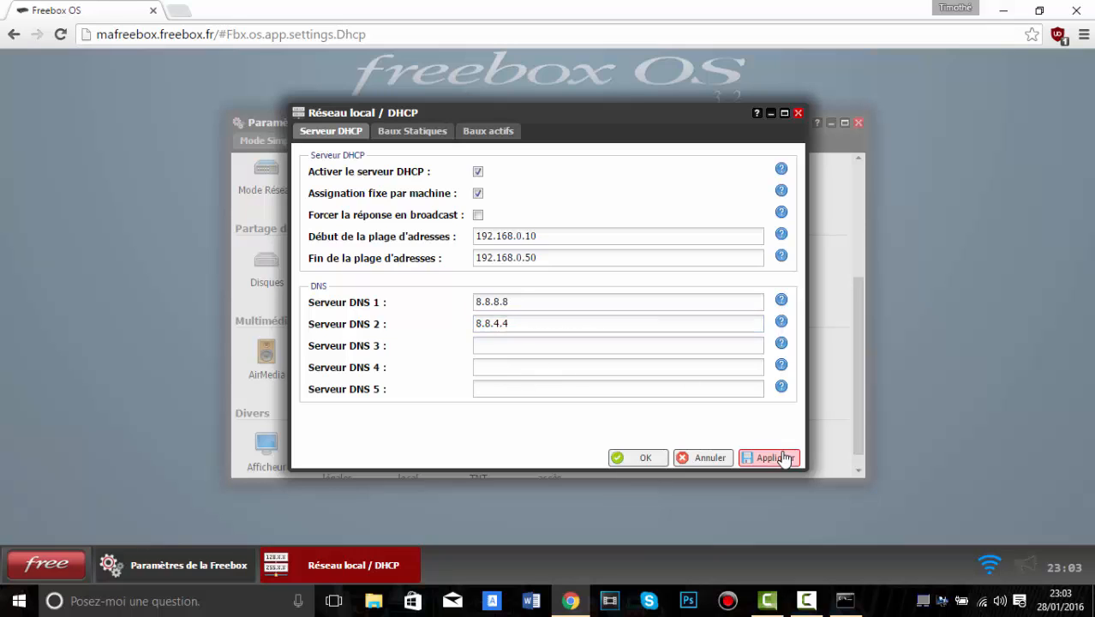
left_click(770, 458)
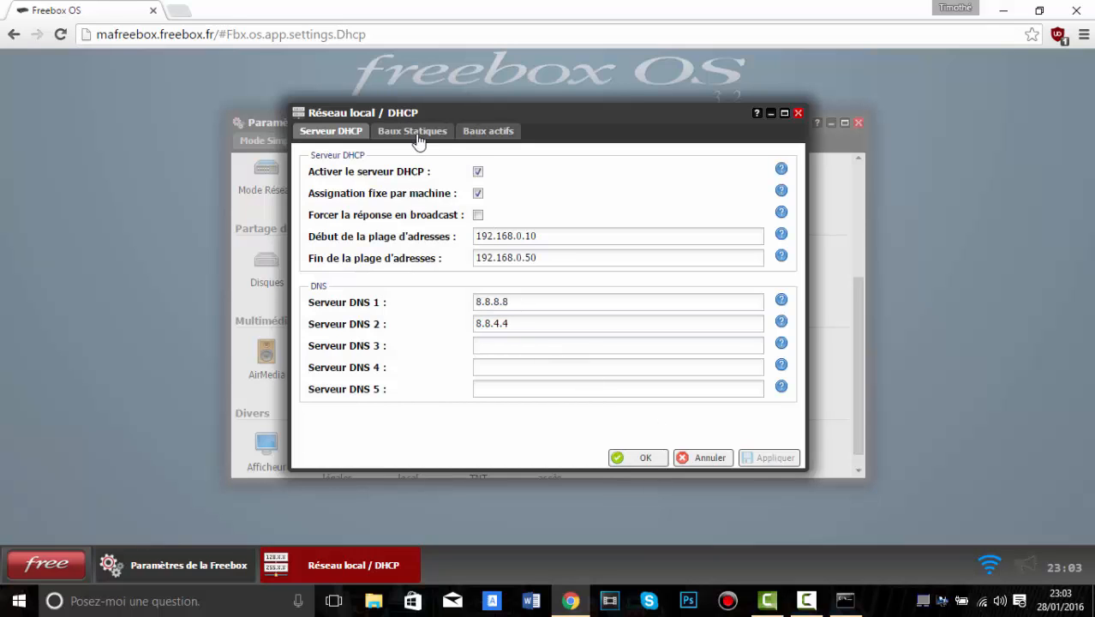
left_click(638, 459)
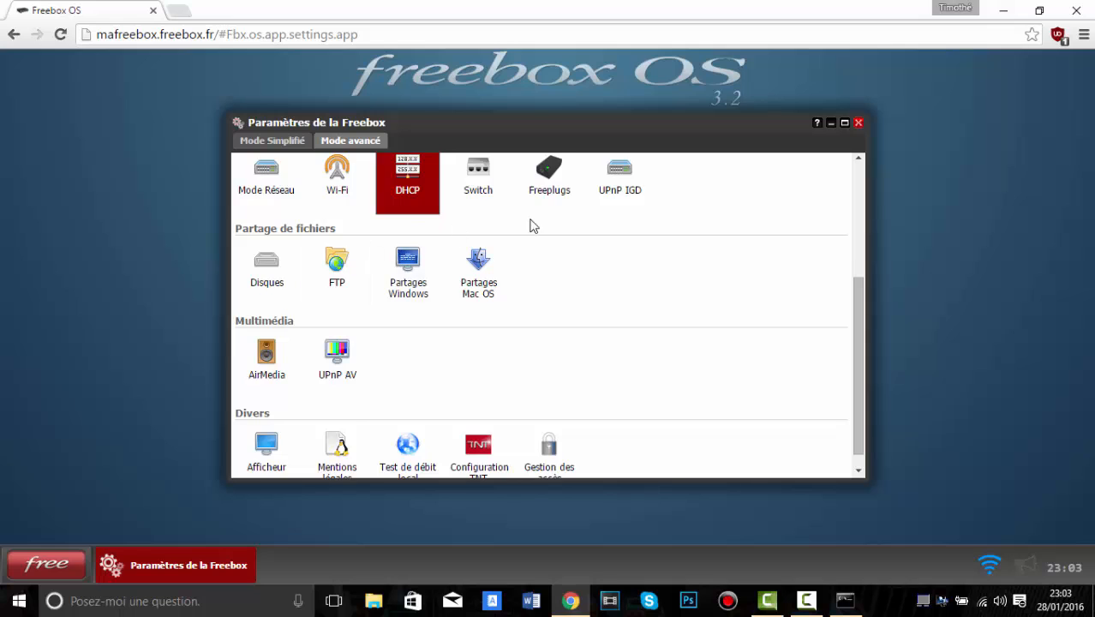
- Look over the categories of the advanced Freebox settings, from the internet connection to the miscellaneous options
scroll(535, 248, "up", 1)
scroll(519, 278, "up", 1)
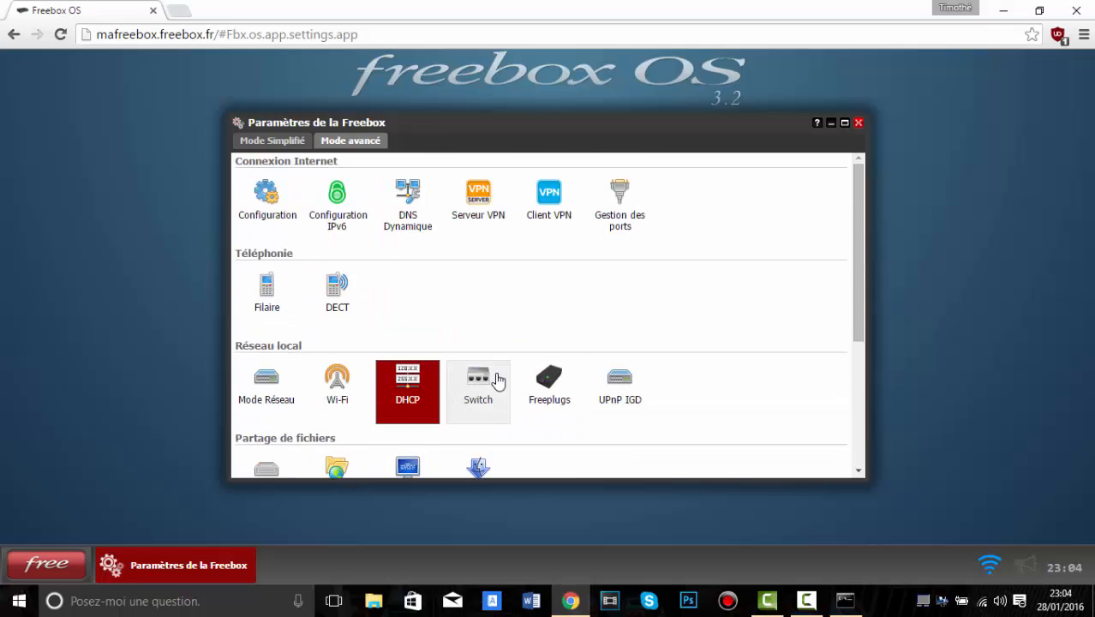
scroll(626, 386, "down", 3)
scroll(686, 369, "up", 1)
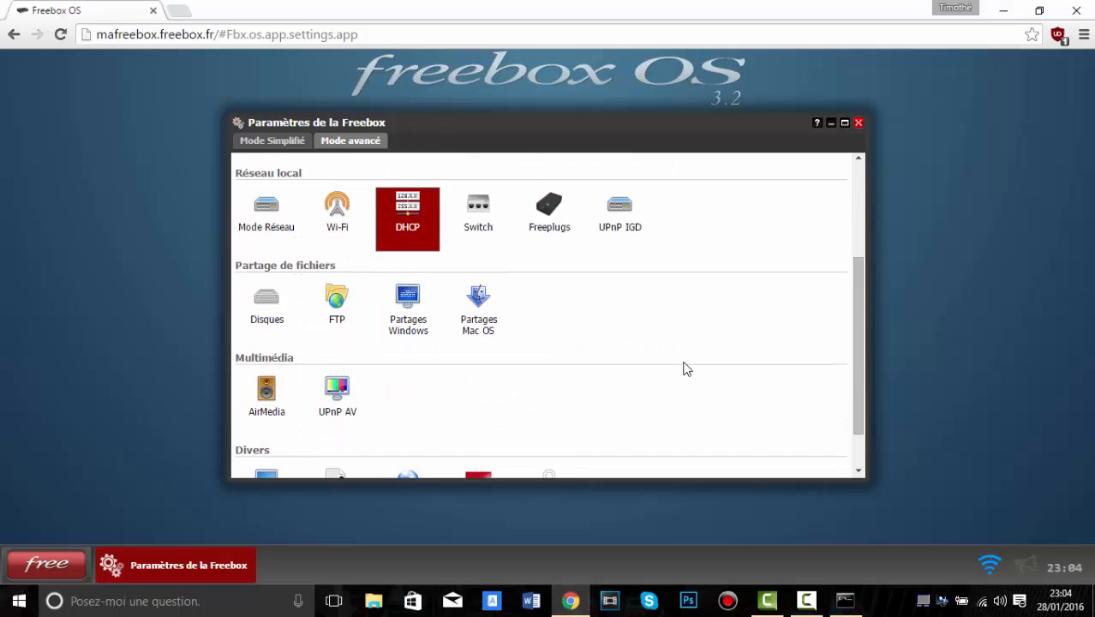
scroll(399, 305, "down", 1)
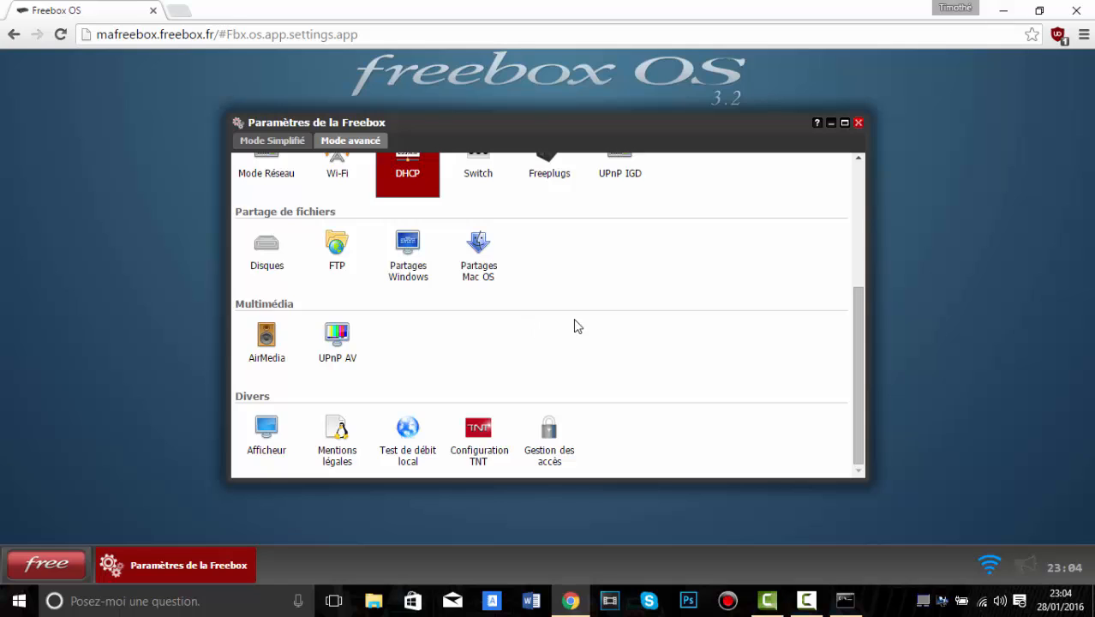
scroll(577, 329, "up", 4)
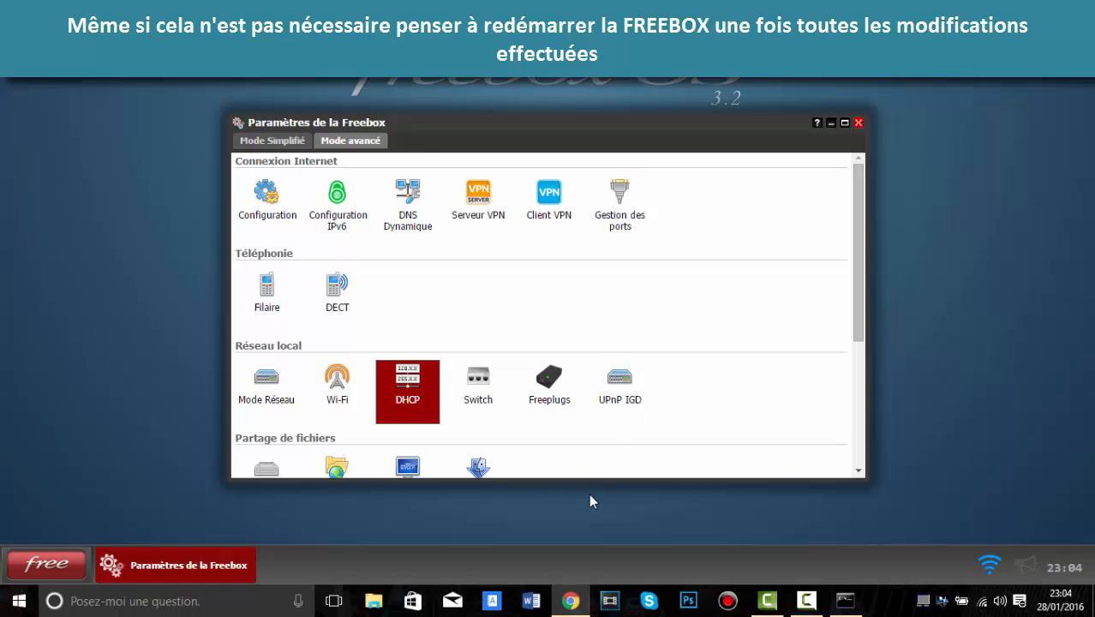
scroll(600, 371, "down", 3)
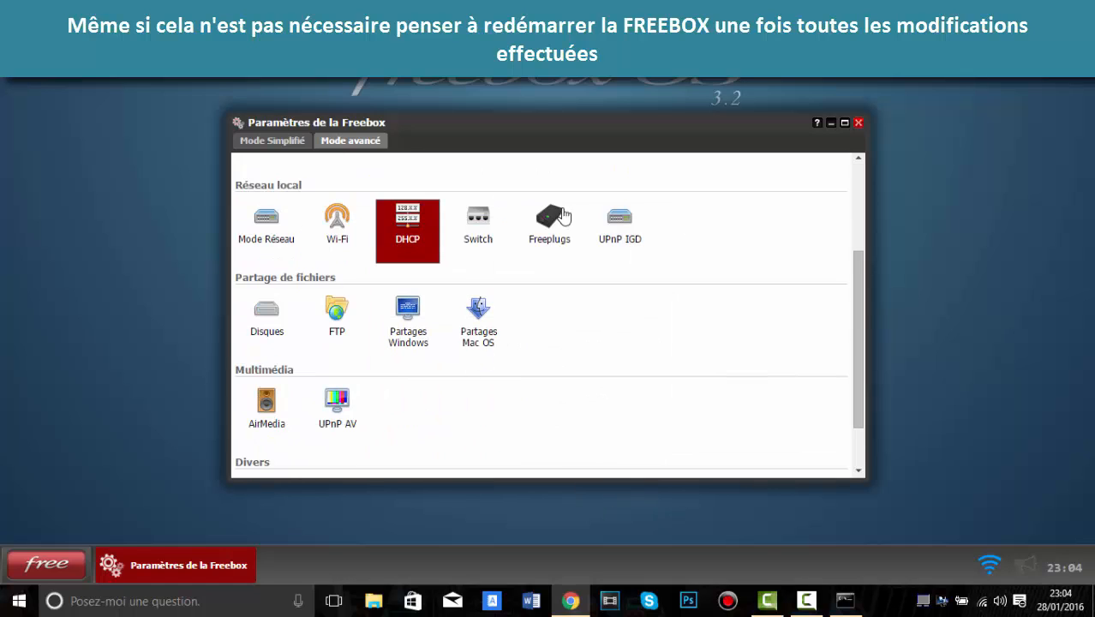
scroll(480, 304, "down", 1)
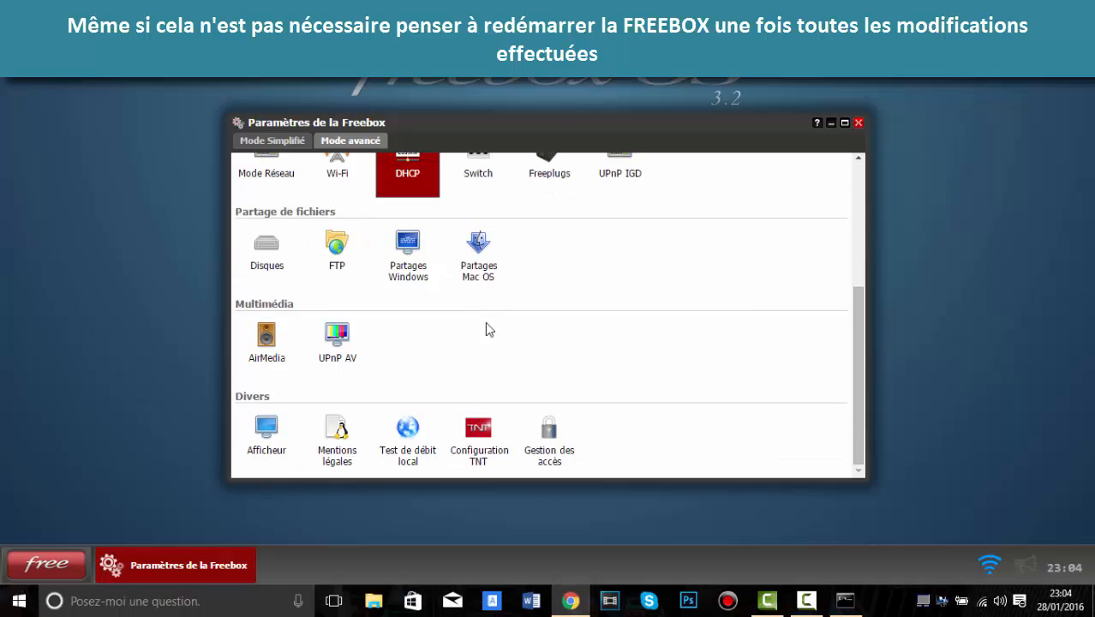
scroll(638, 334, "up", 4)
scroll(639, 334, "up", 1)
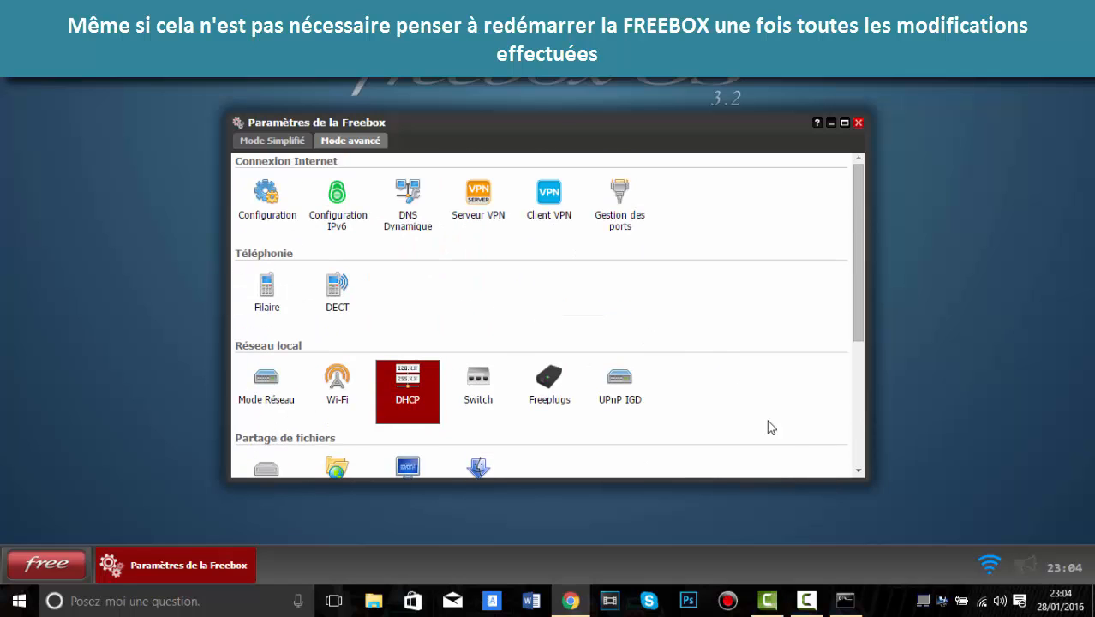